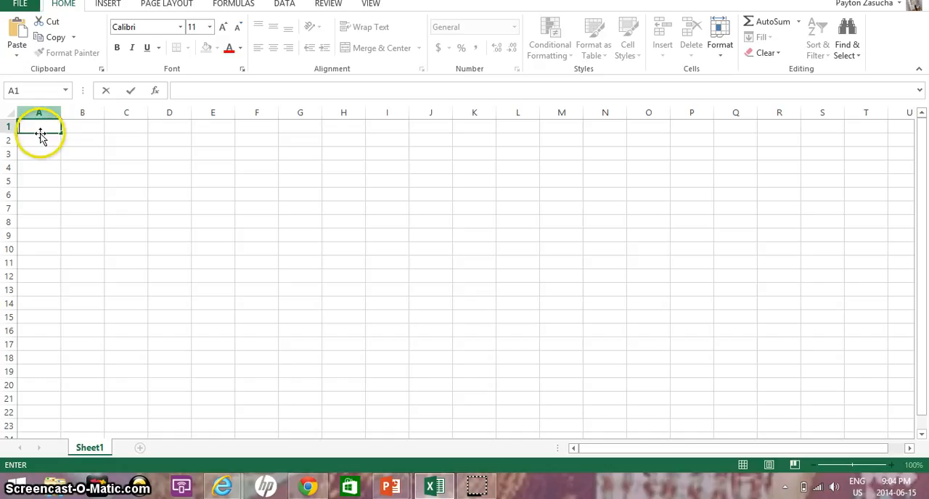
Step: Merge and center cells A1 through T1 to make a title row across the sheet
key("Return")
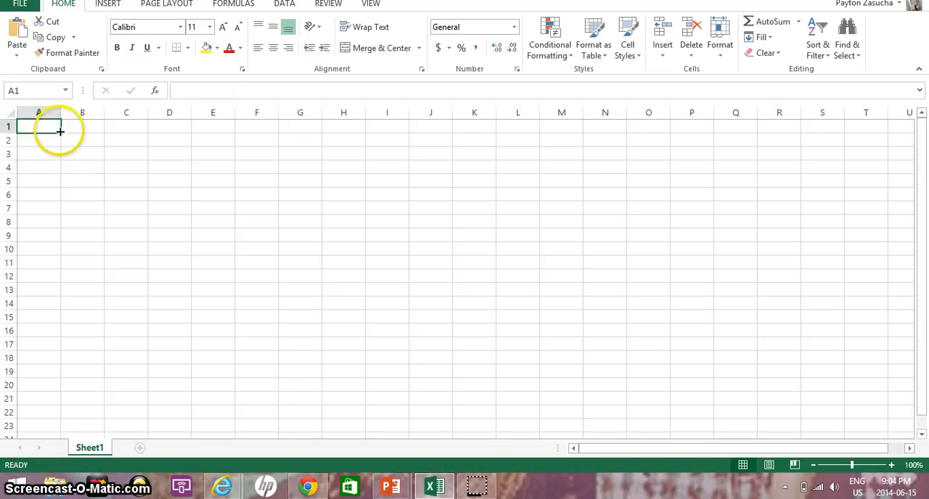
left_click_drag(60, 131, 459, 107)
left_click_drag(535, 117, 794, 90)
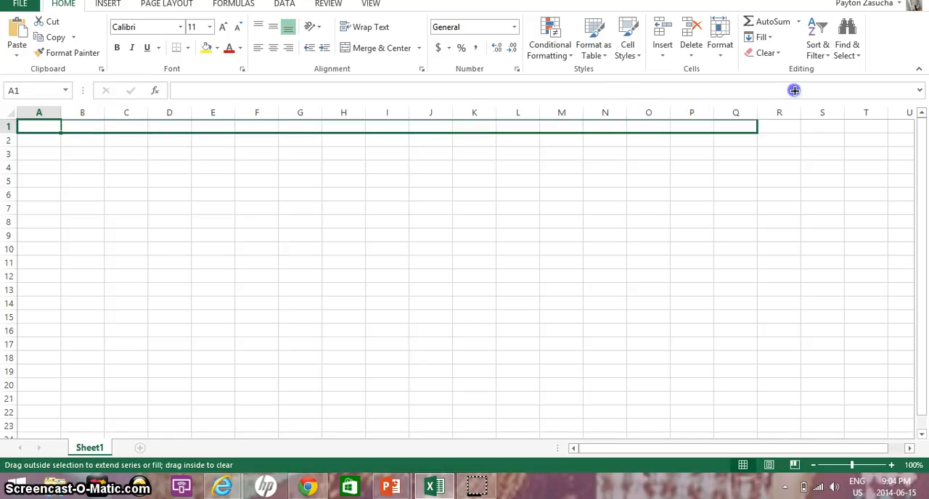
left_click_drag(875, 129, 874, 128)
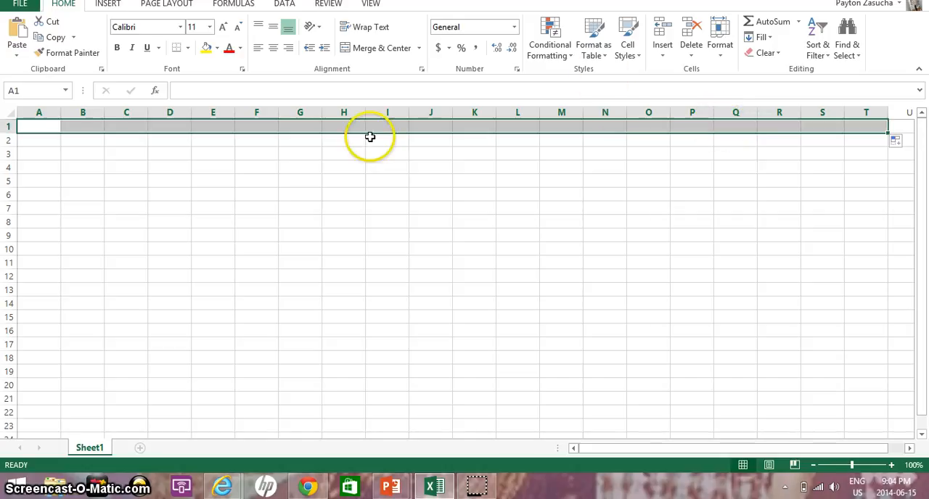
left_click(378, 50)
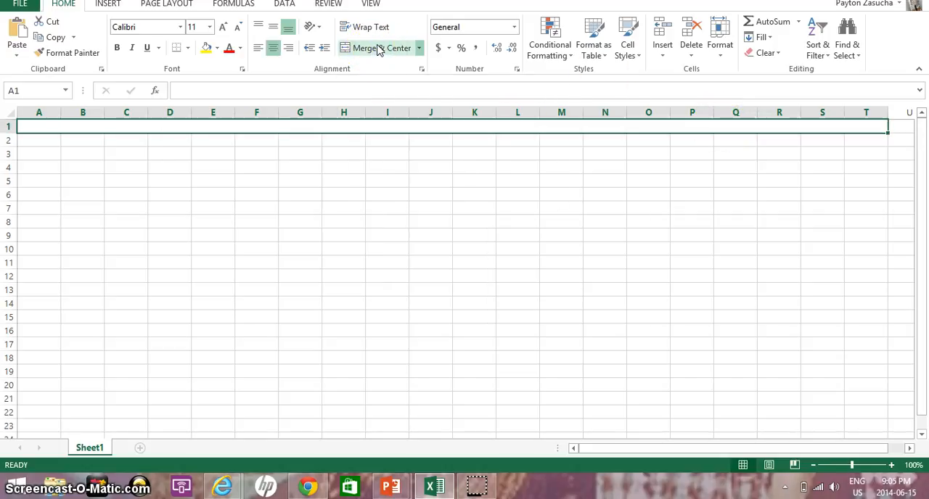
left_click(418, 48)
left_click(278, 181)
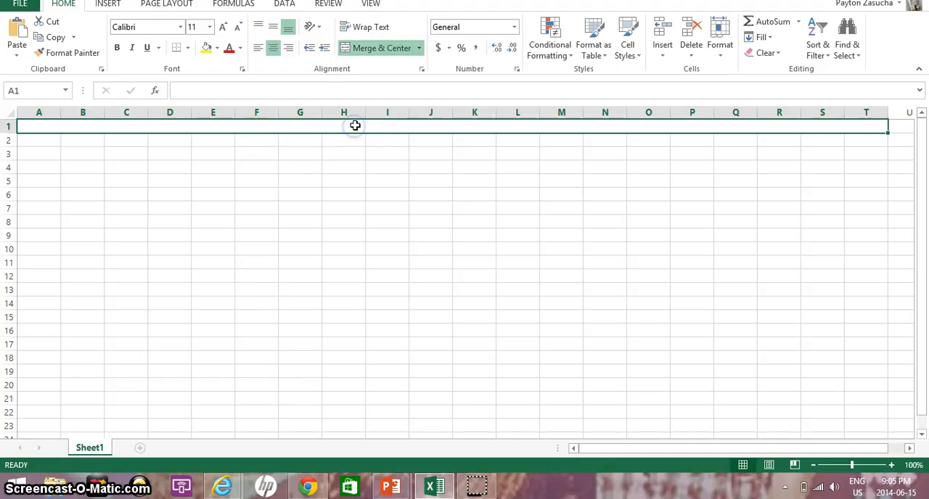
left_click(357, 132)
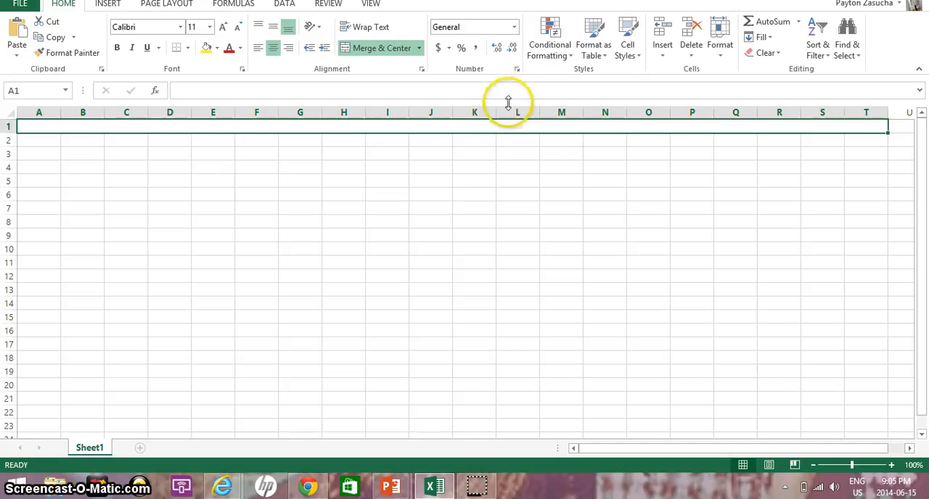
Step: Enter the title "Employee Payroll" in the merged cell in row 1
double_click(492, 128)
left_click(496, 126)
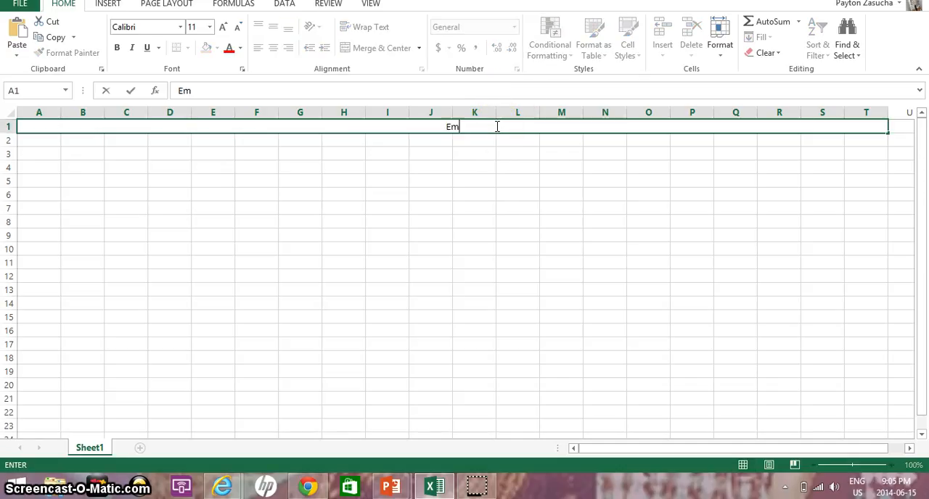
type("Employee Paroll")
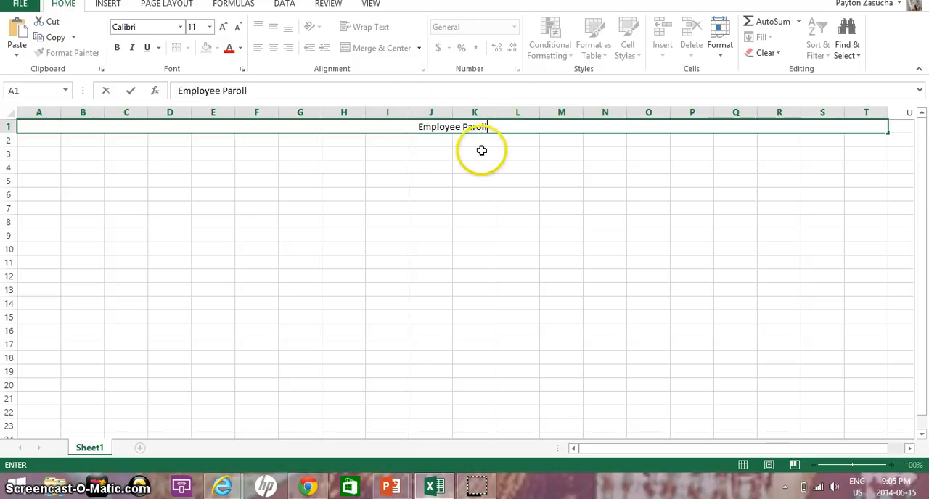
key("BackSpace")
key("BackSpace")
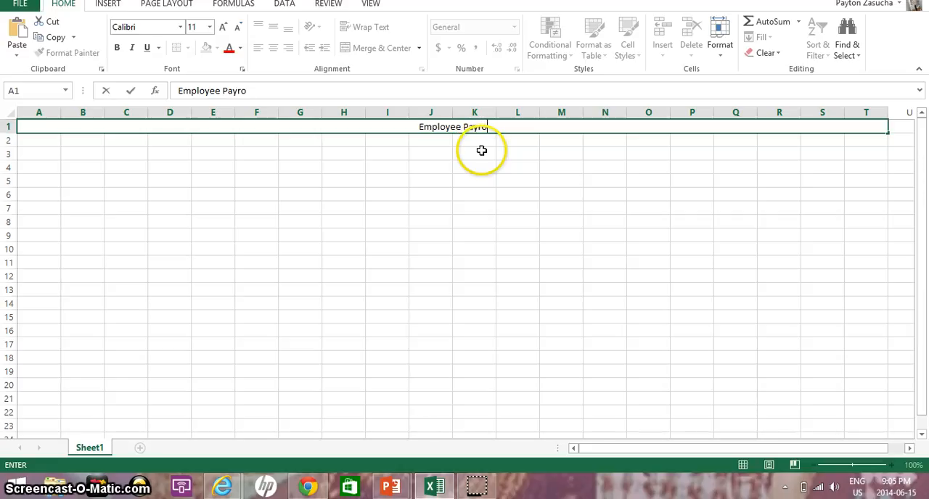
Step: Enter the column heading "Employee numbers" in cell A3
left_click(41, 155)
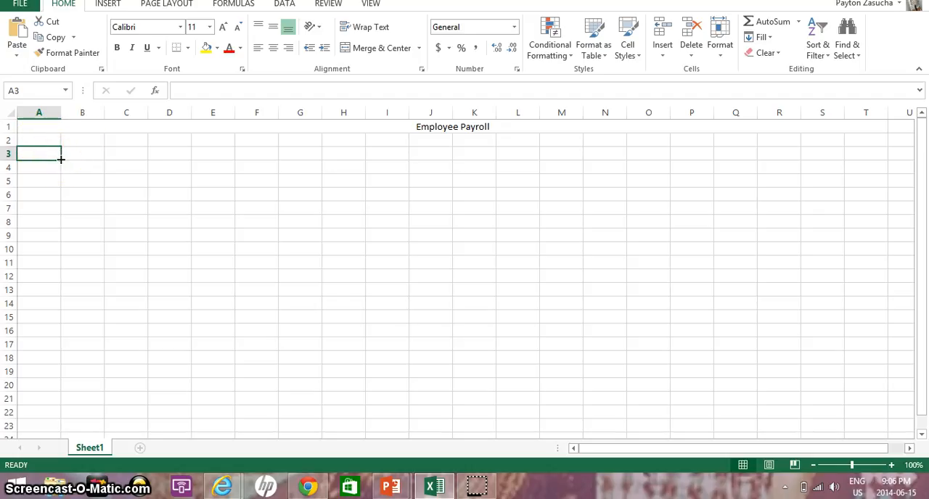
type("mploy")
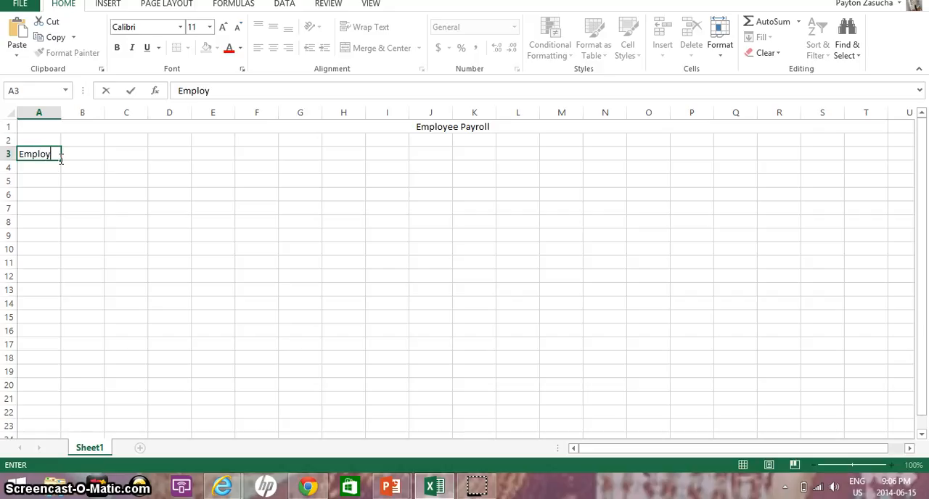
type("ee numbers")
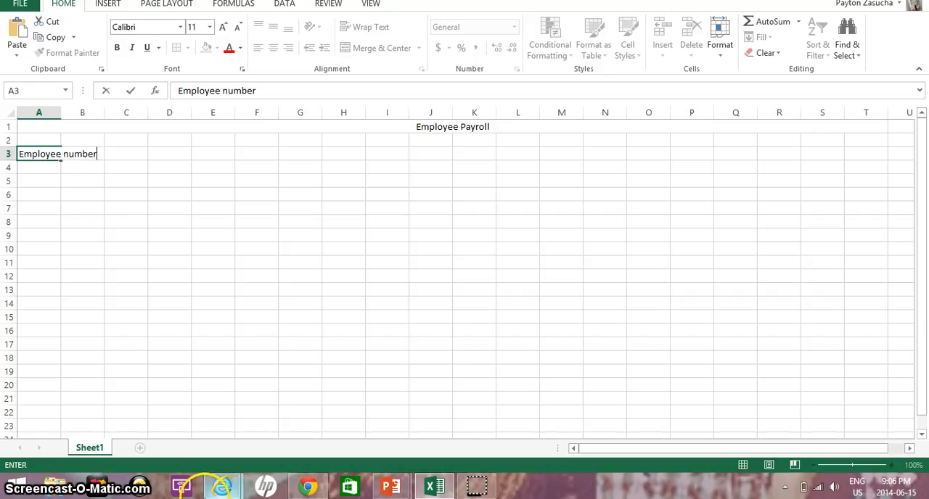
left_click(93, 171)
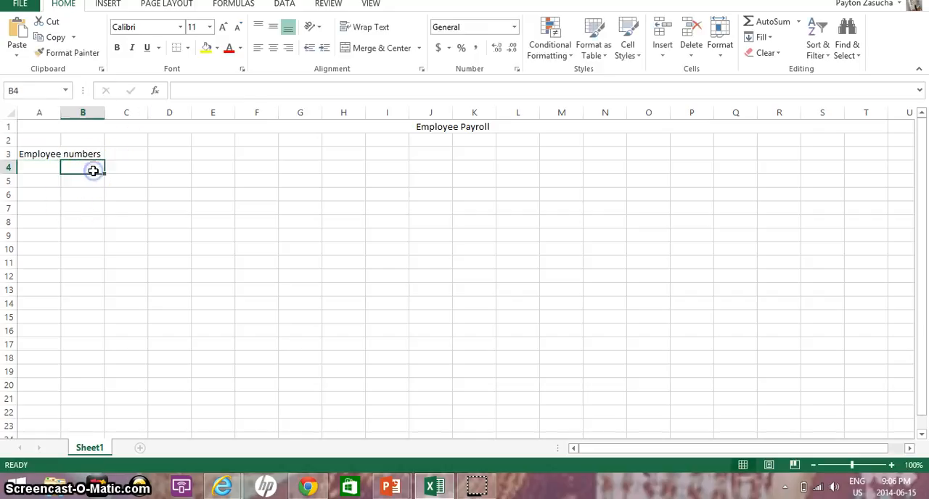
Step: Widen column A so the whole heading in A3 fits inside its cell
left_click(46, 165)
left_click(77, 157)
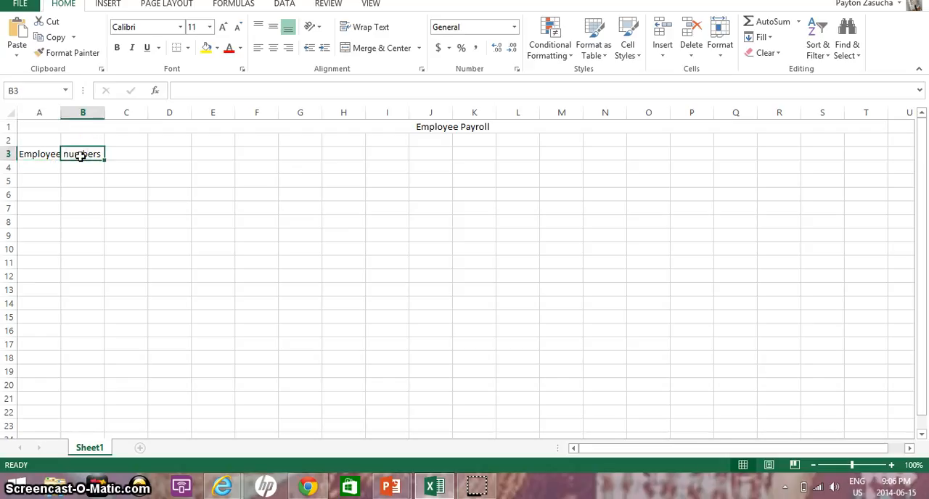
left_click(45, 155)
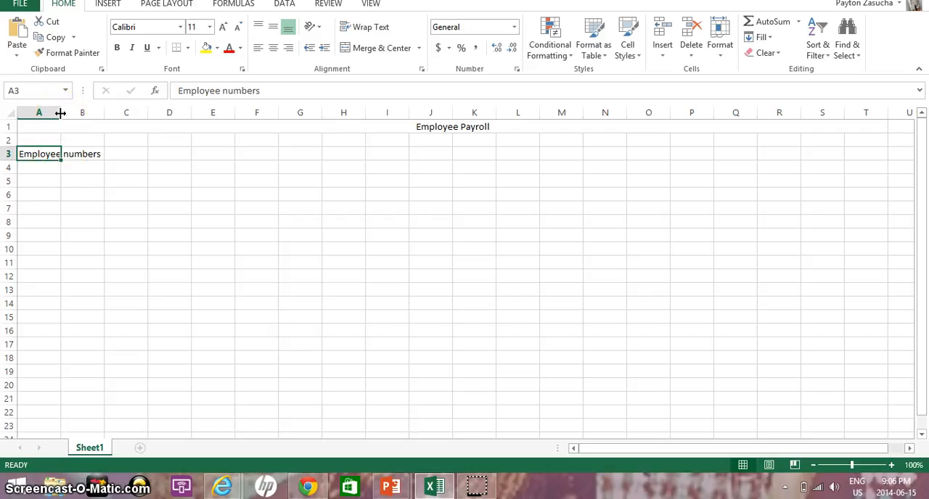
left_click_drag(61, 113, 103, 127)
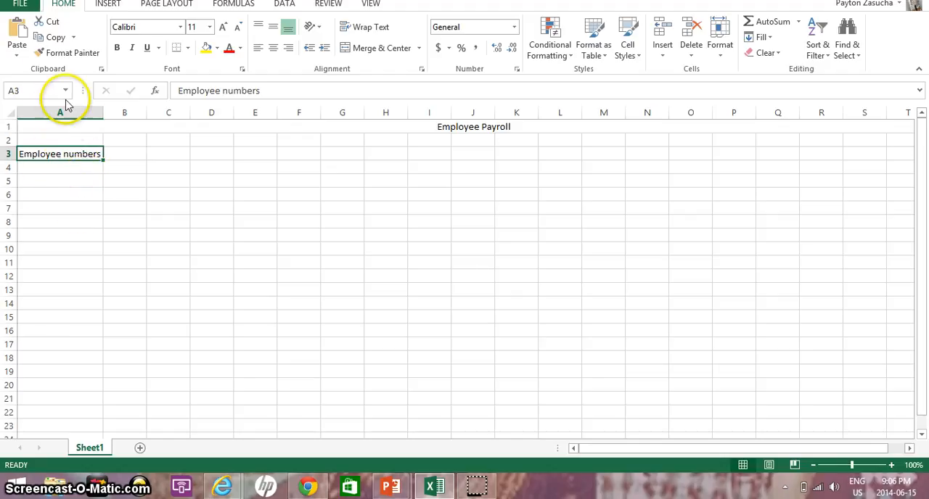
Step: Enter sample three-digit employee numbers in cells A4, A5 and A6 under the heading
left_click(93, 181)
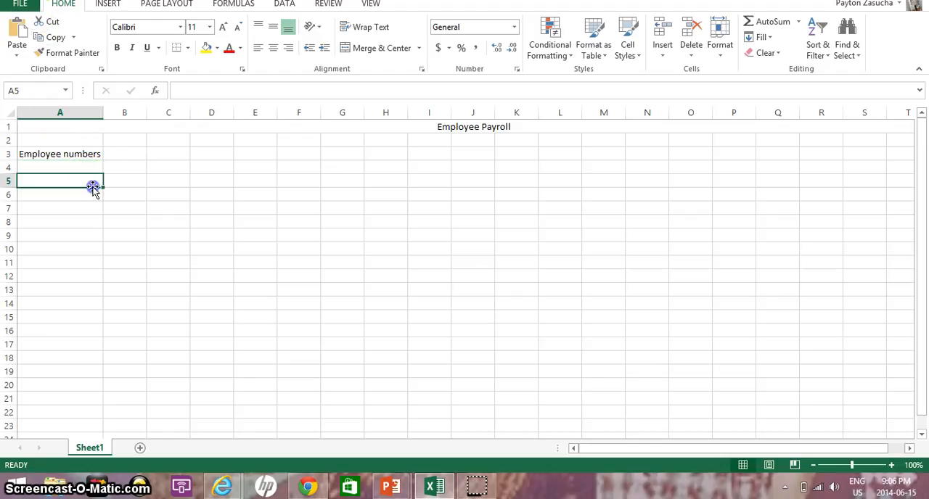
left_click(91, 156)
left_click(92, 172)
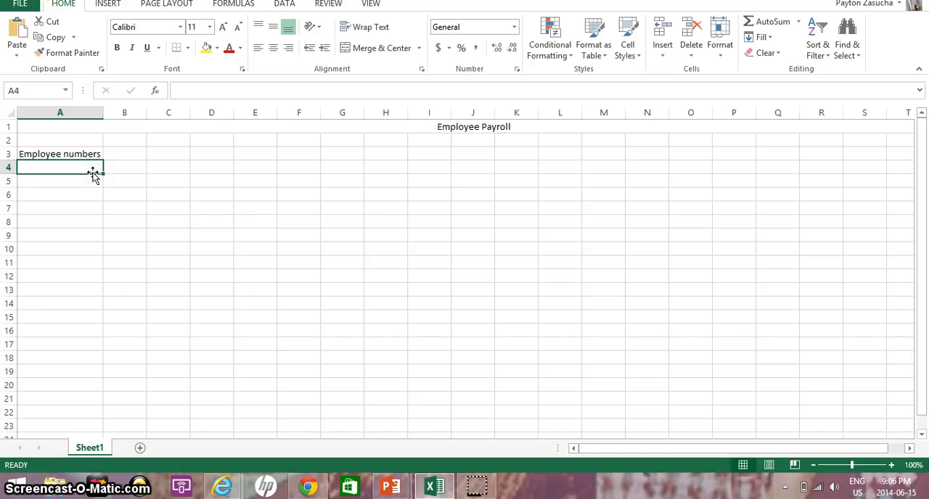
type("345")
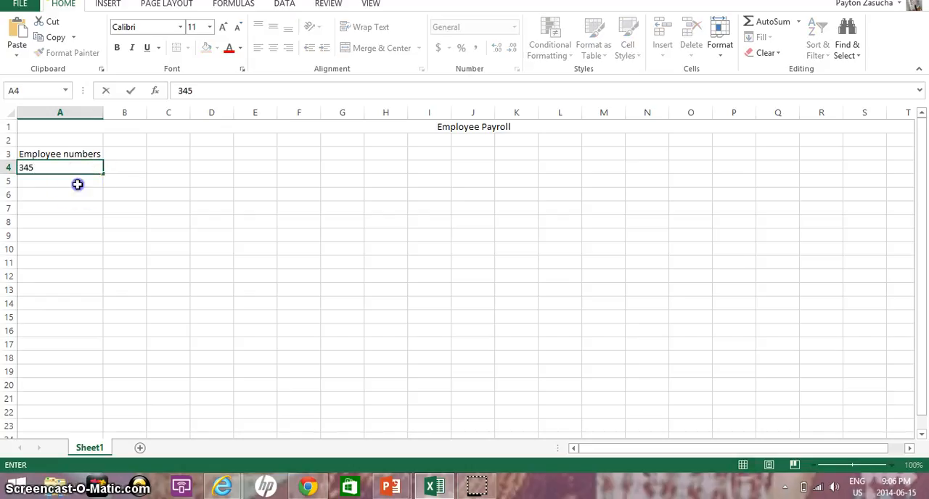
left_click(76, 183)
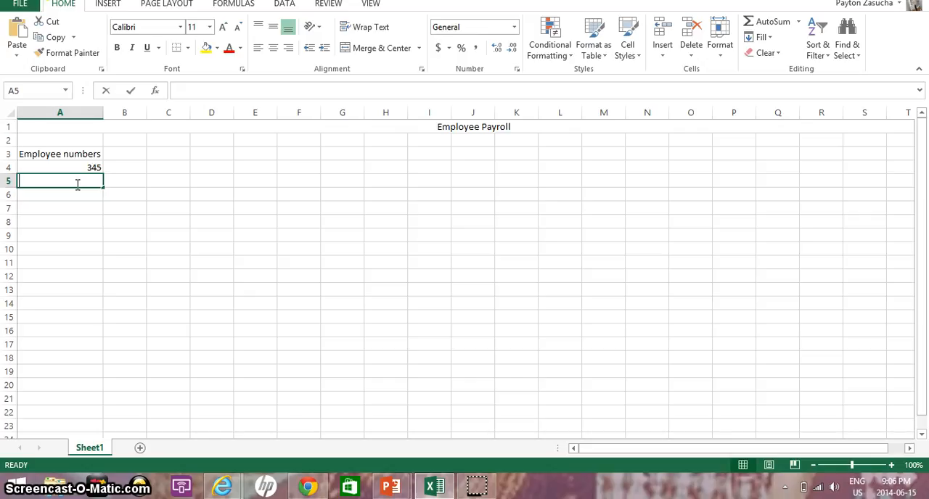
type("456")
left_click(56, 205)
left_click(53, 194)
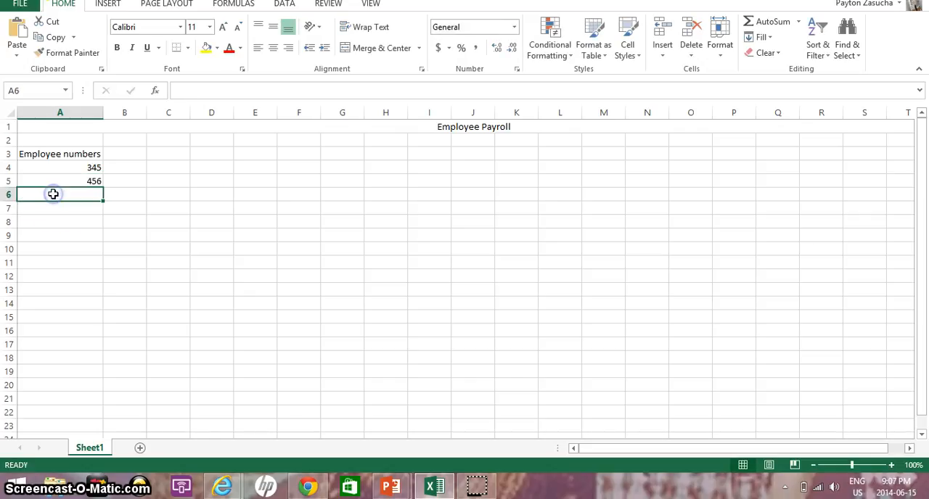
type("123")
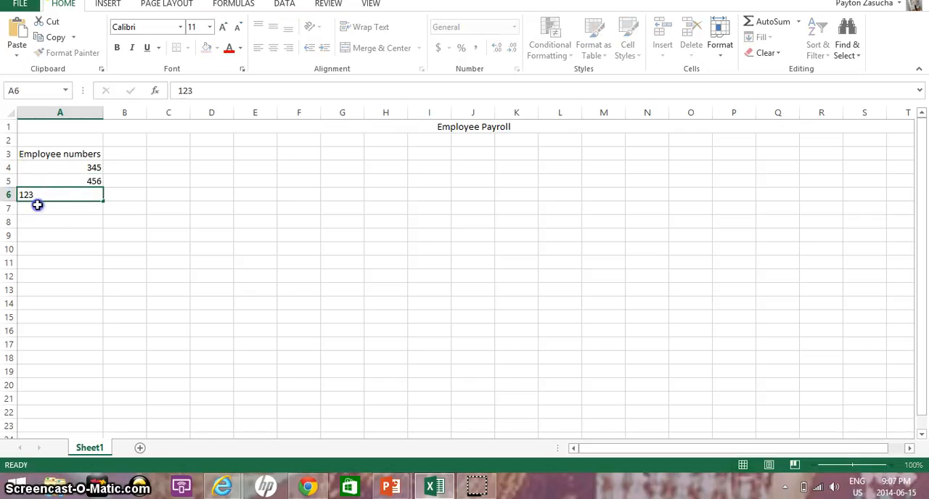
Step: Continue the list with sample employee numbers in cells A7, A8 and A9
left_click(37, 205)
type("456")
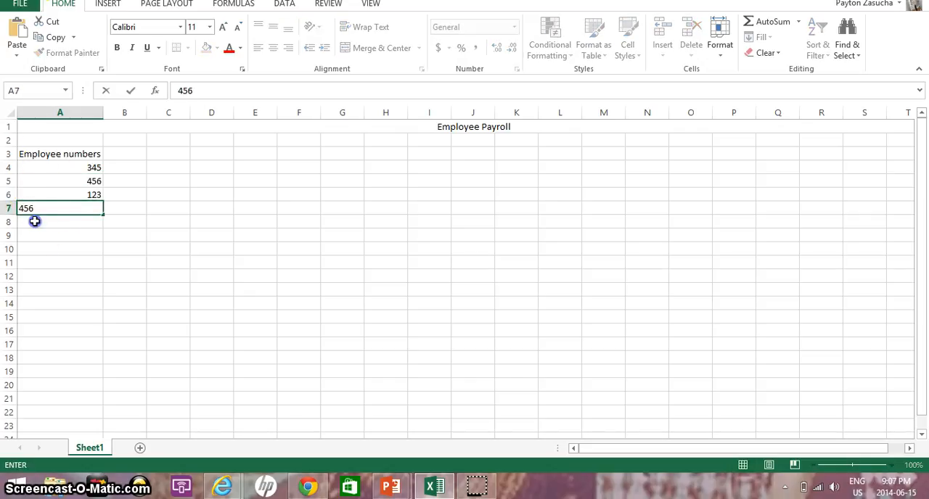
left_click(34, 220)
type("890")
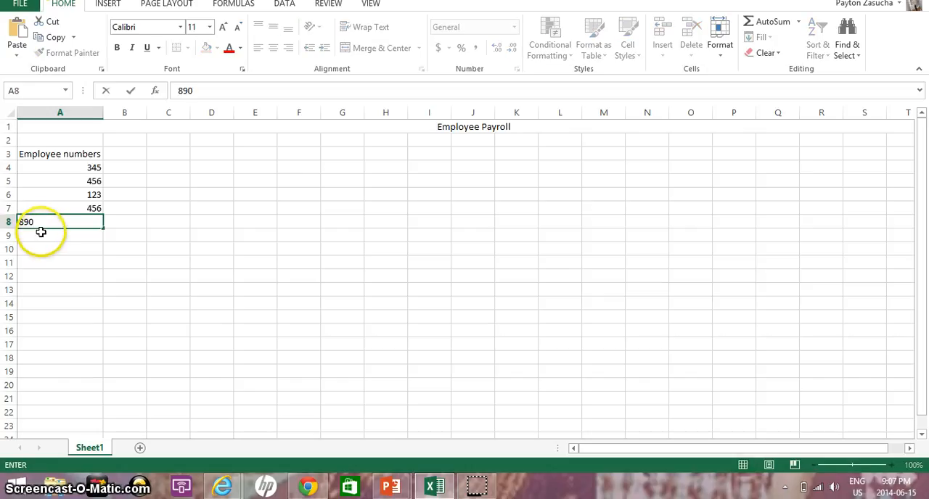
left_click(34, 234)
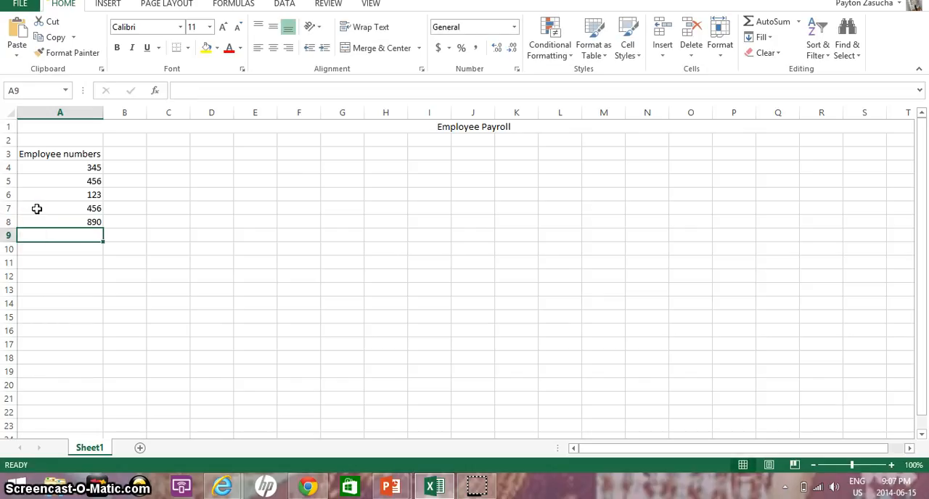
type("345")
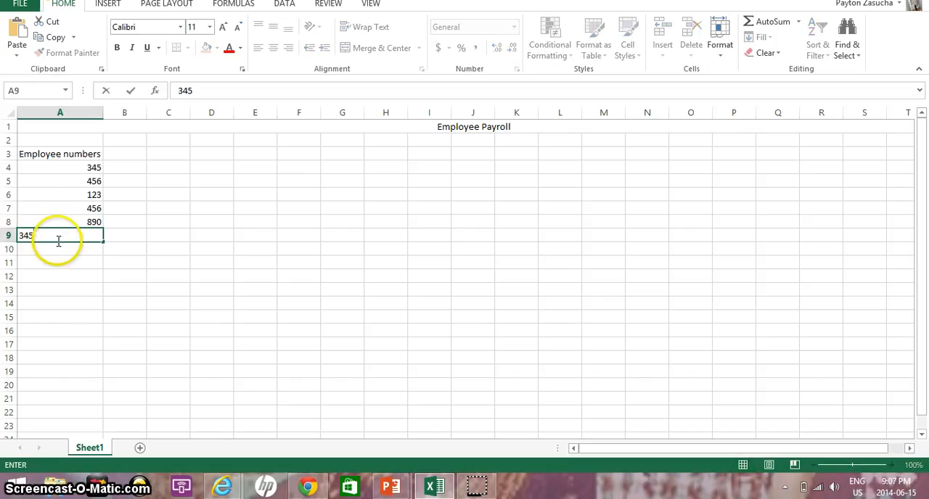
key("BackSpace")
key("BackSpace")
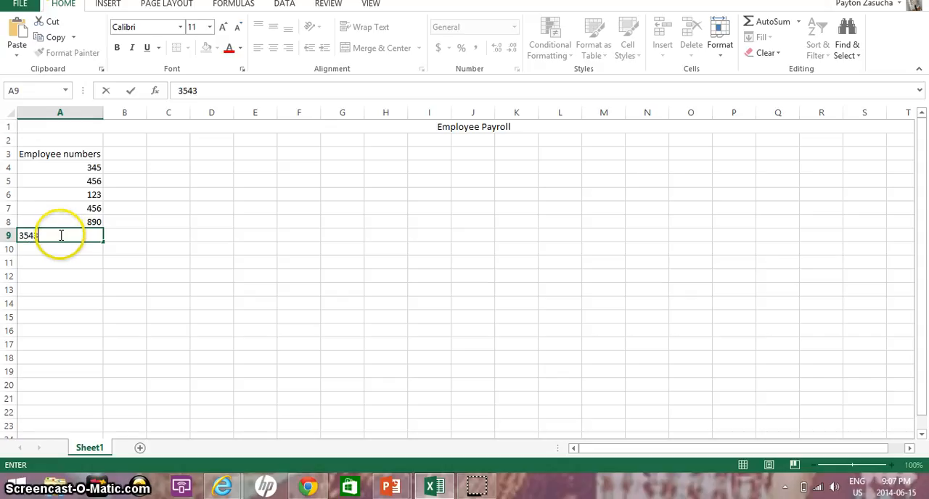
left_click(78, 249)
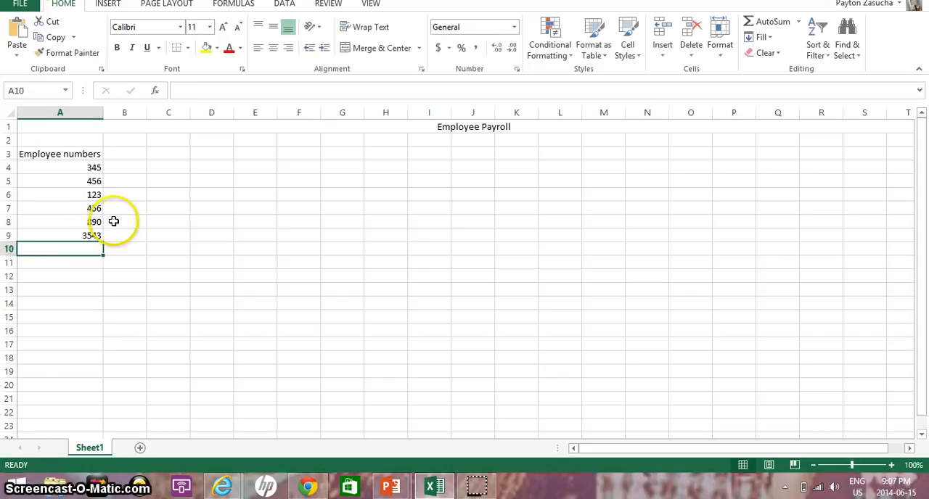
Step: Try filling the A3 heading down column A to A9, and undo the fill
left_click(75, 168)
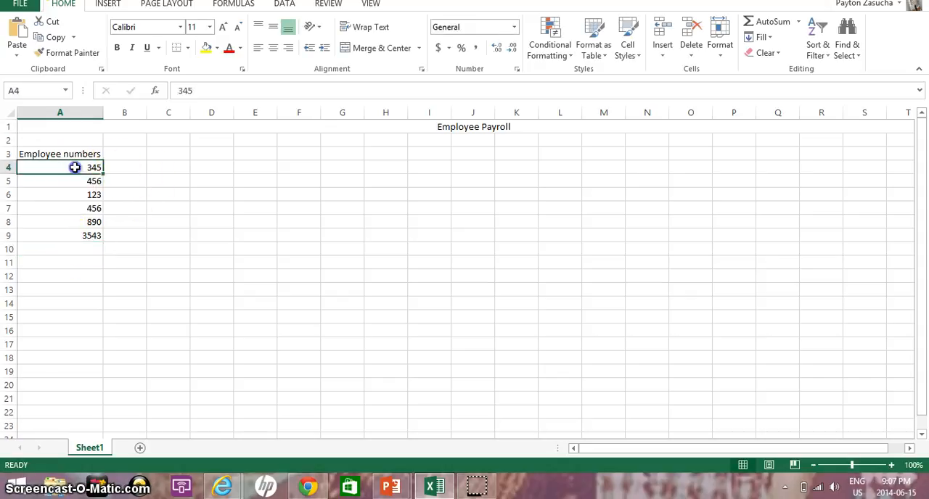
left_click(26, 154)
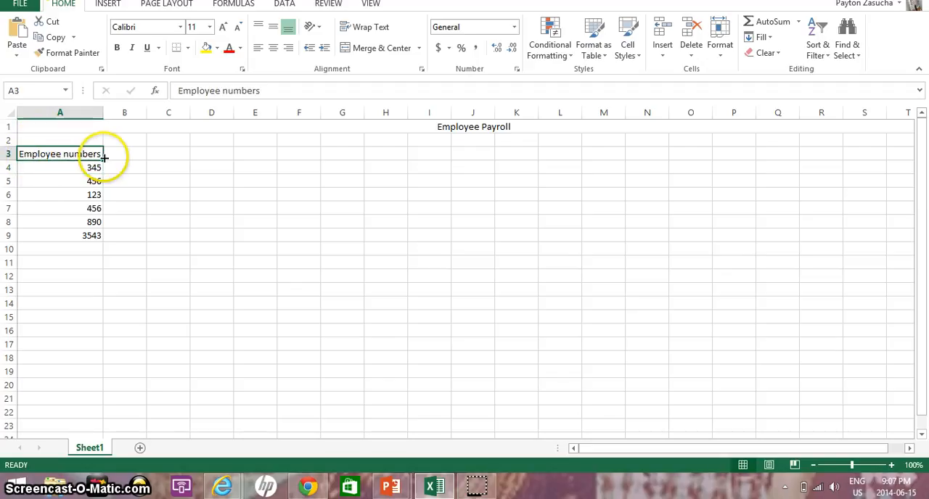
left_click_drag(101, 156, 120, 221)
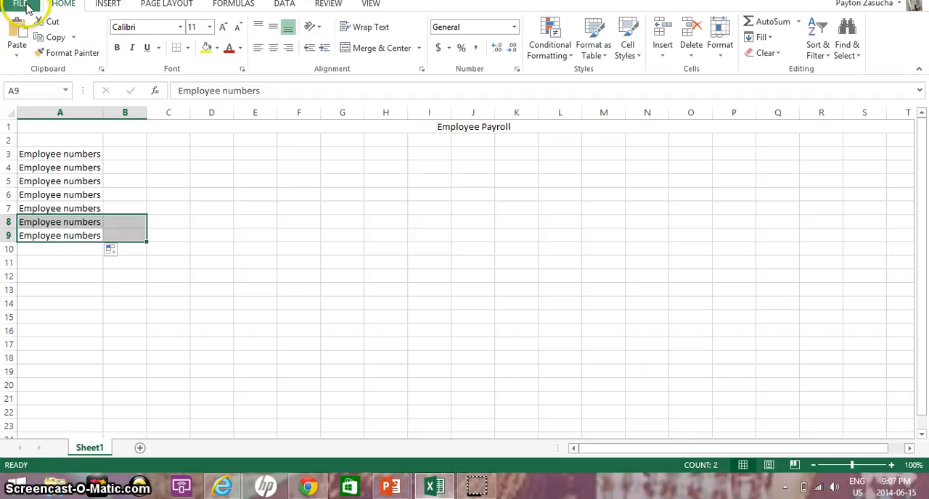
key("ctrl+z")
Step: Change the font color of the "Employee numbers" heading text in A3 to red
left_click(73, 155)
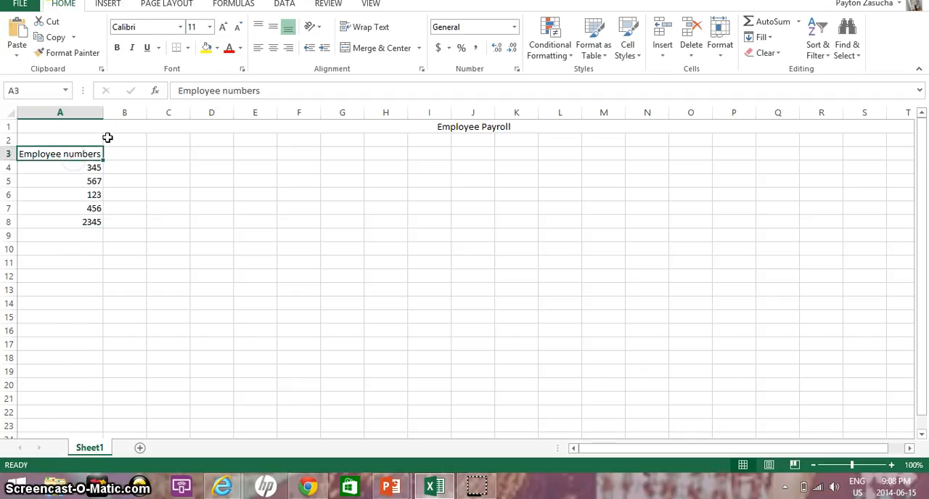
left_click(269, 91)
left_click_drag(264, 91, 253, 93)
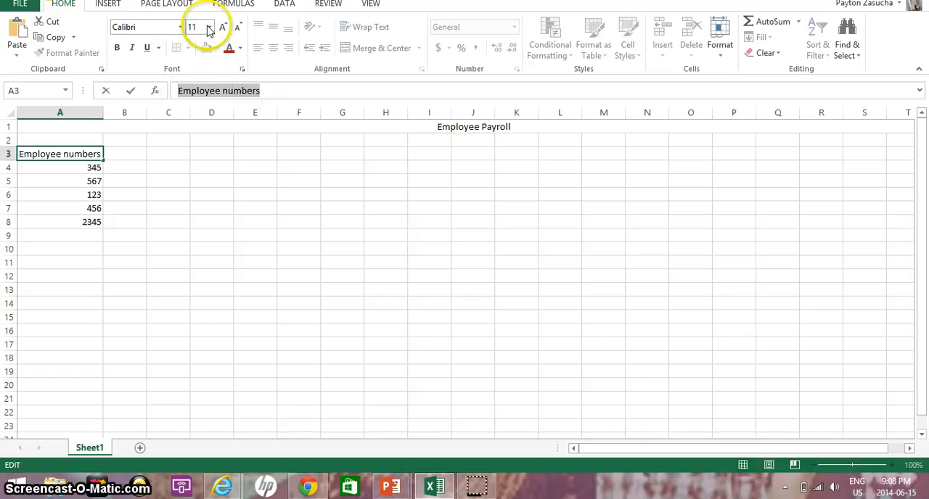
left_click(233, 49)
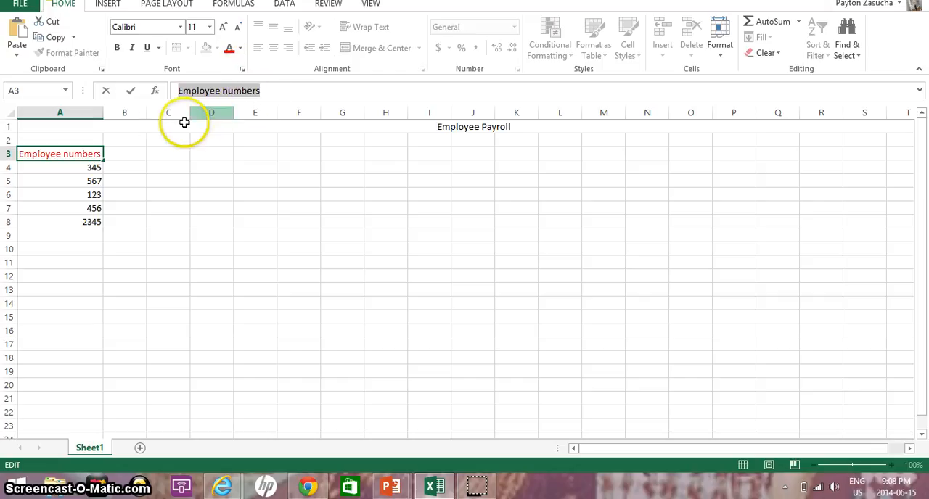
left_click(64, 171)
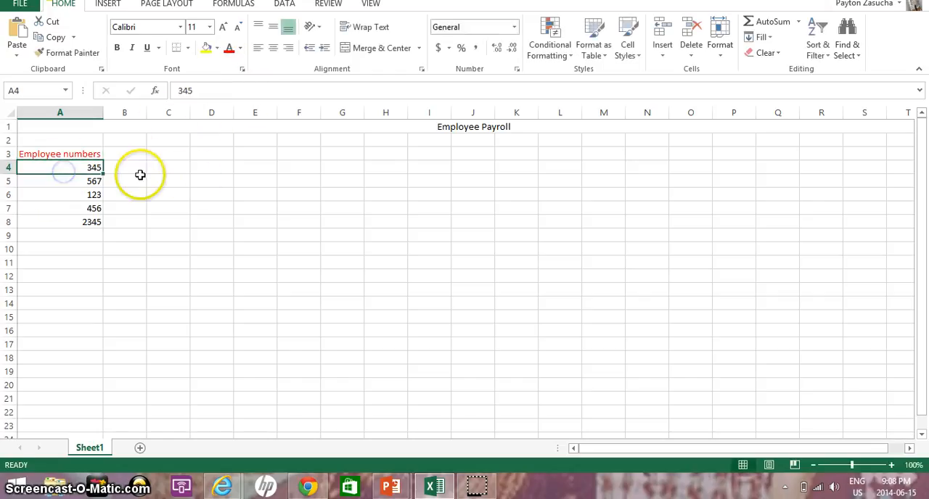
Step: Autofit column A to the width of the "Employee numbers" heading
left_click(119, 151)
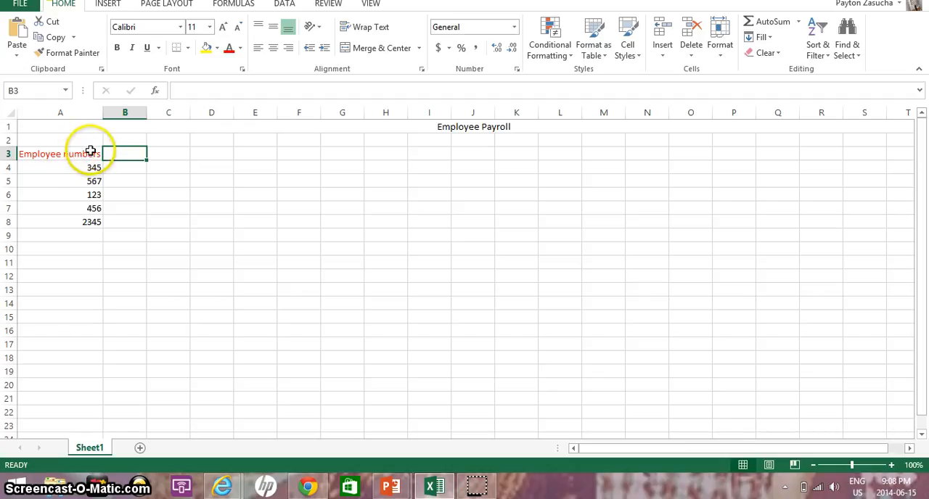
left_click(90, 153)
double_click(102, 115)
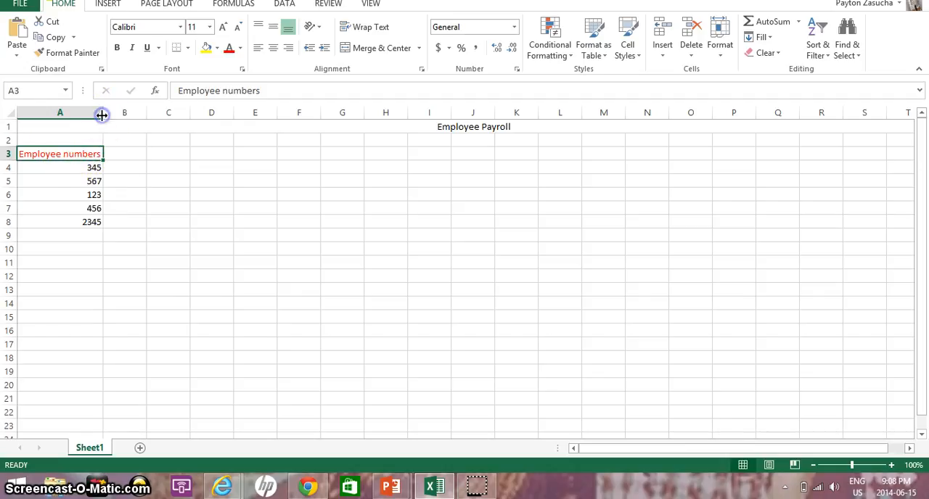
left_click(102, 116)
left_click_drag(103, 149, 103, 154)
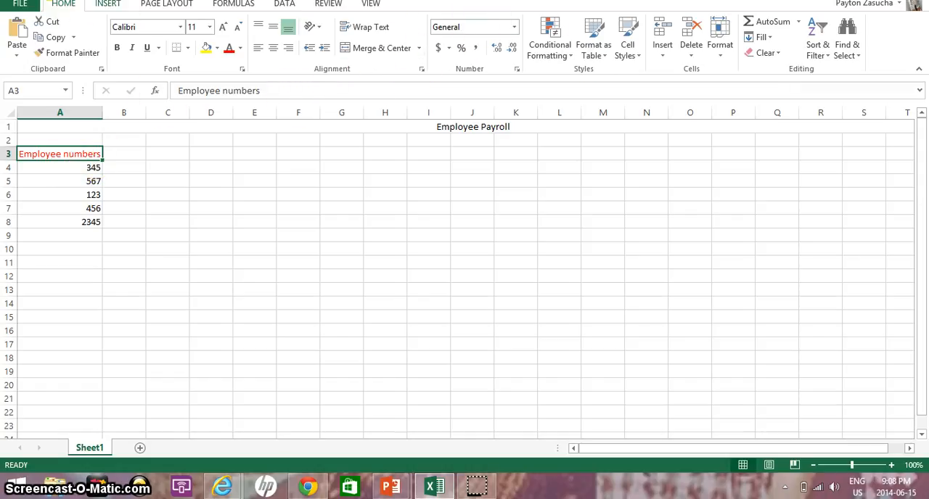
left_click(108, 5)
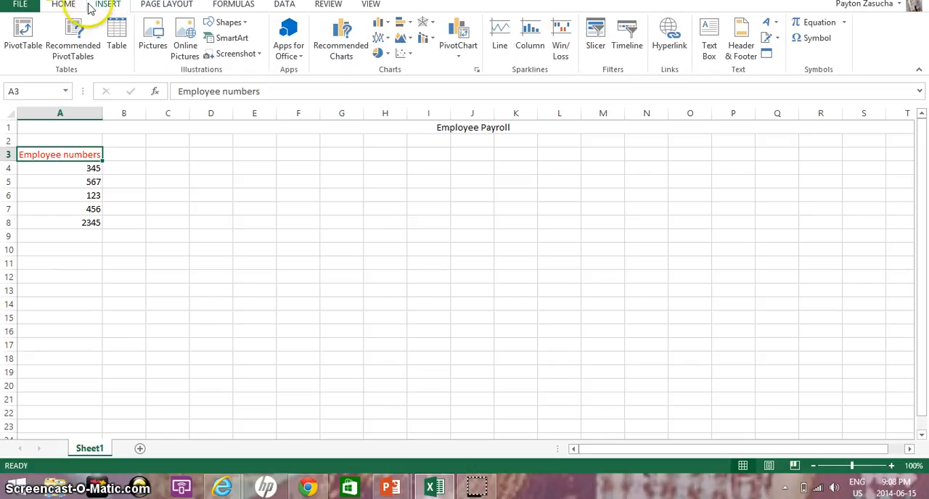
left_click(65, 4)
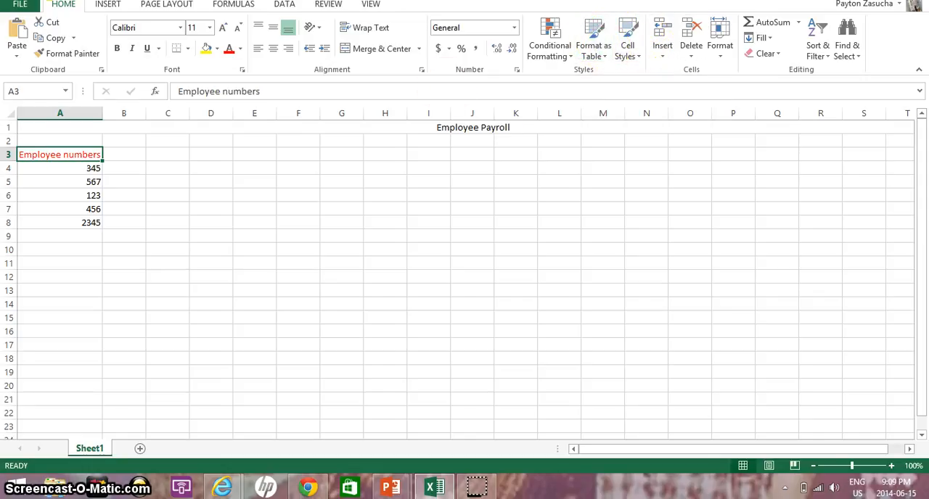
Step: Enter the heading "Employee hours per week" in cell C3, leaving column B empty
left_click(126, 150)
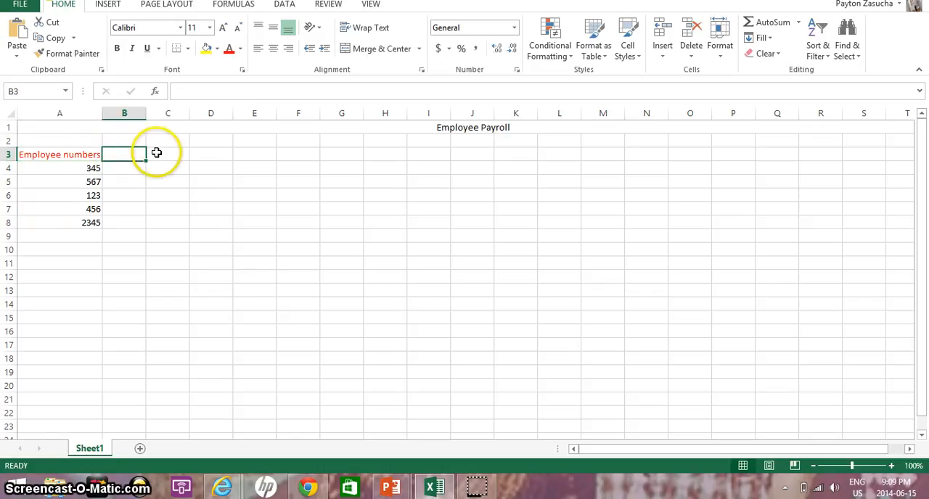
left_click(153, 156)
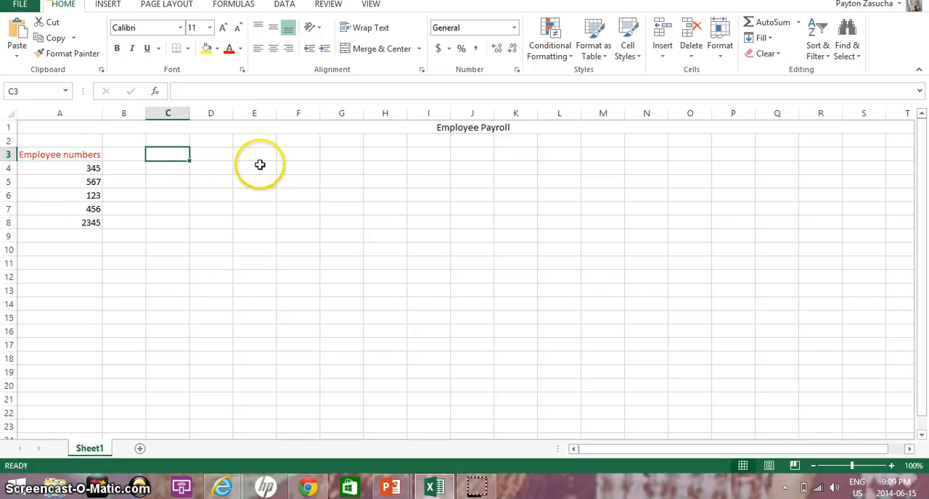
type("E")
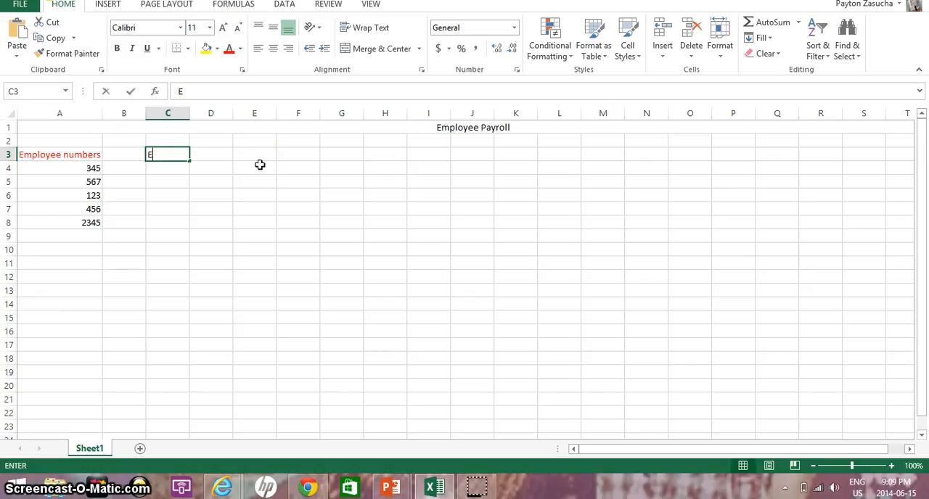
type("Mp")
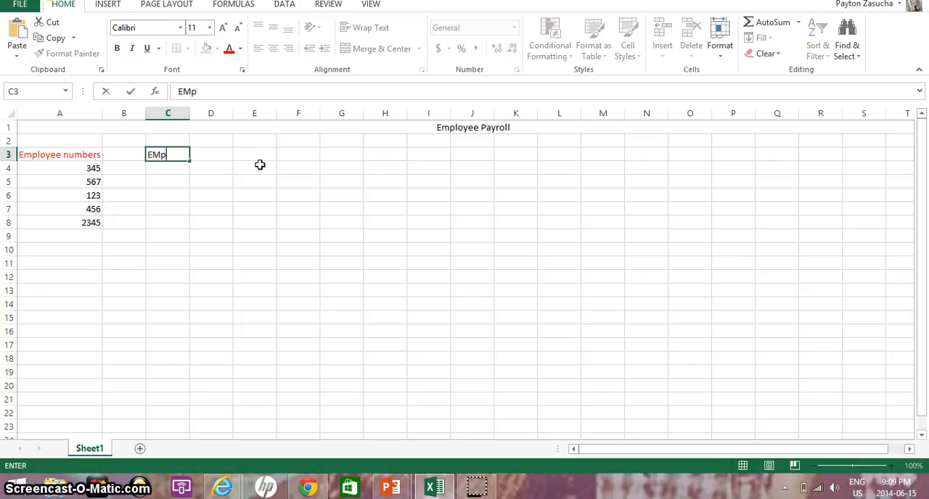
type("mployee hours")
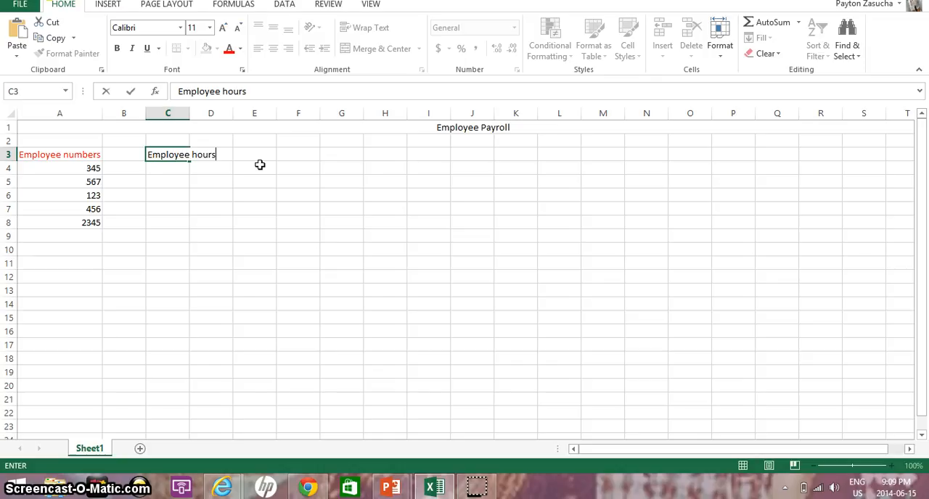
type(" per week")
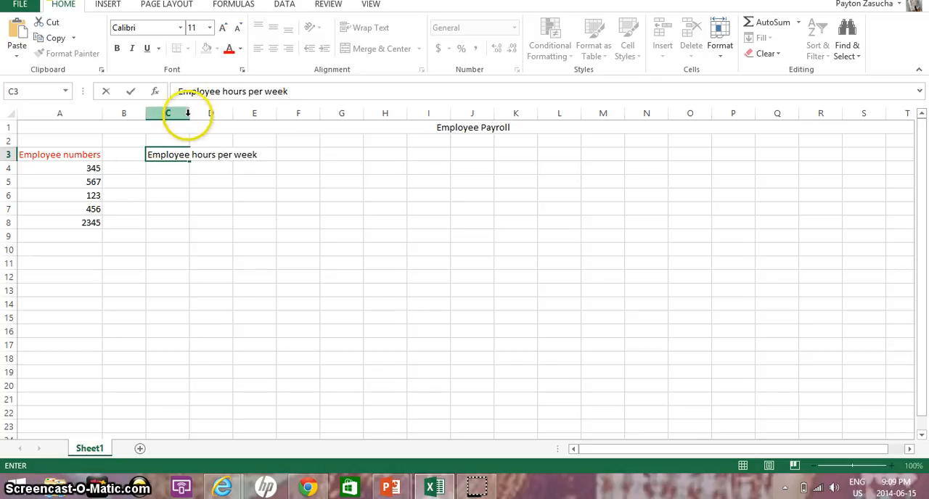
Step: Widen column C so the whole "Employee hours per week" heading fits inside it
left_click(198, 148)
left_click(207, 141)
mouse_move(188, 114)
left_mouse_down()
mouse_move(282, 87)
mouse_move(247, 114)
mouse_move(267, 119)
mouse_move(197, 118)
left_mouse_up()
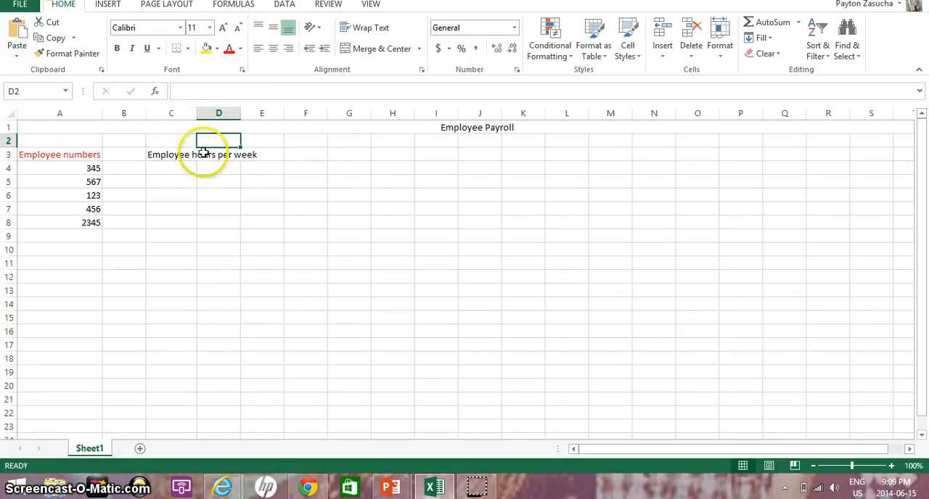
left_click(193, 155)
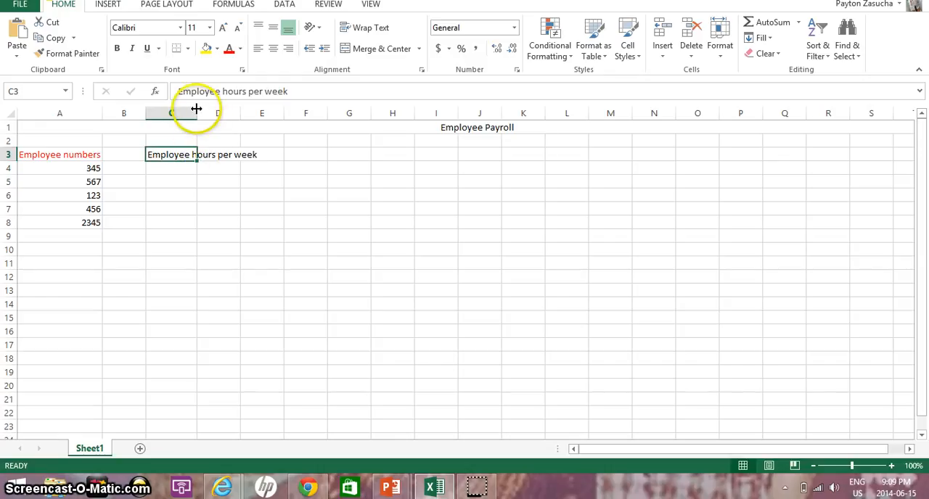
left_click_drag(196, 109, 261, 111)
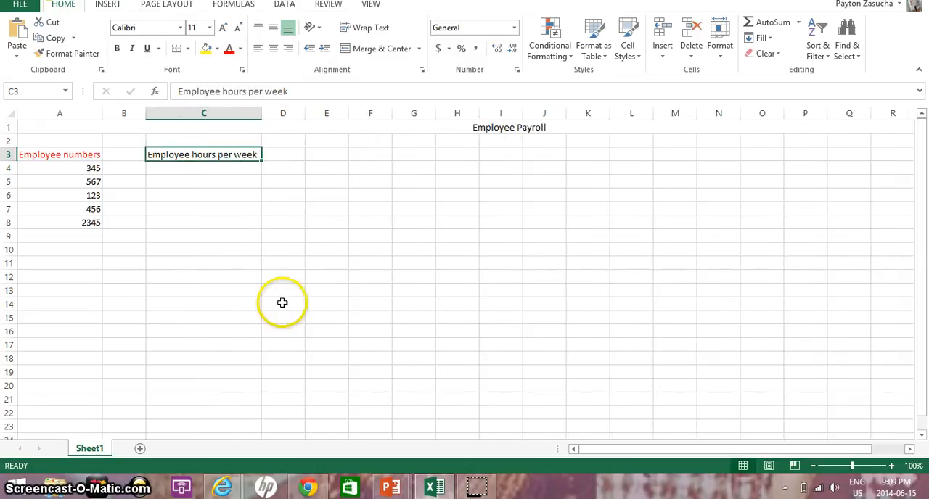
Step: Enter the weekly hours 8, 10, 45, 6 and 9 in cells C4 through C8
left_click(243, 173)
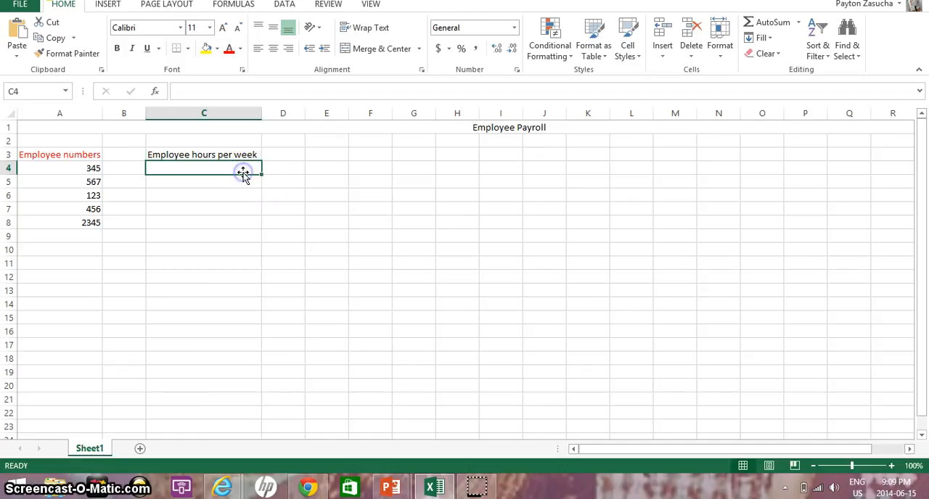
left_click(249, 167)
type("8")
left_click(241, 184)
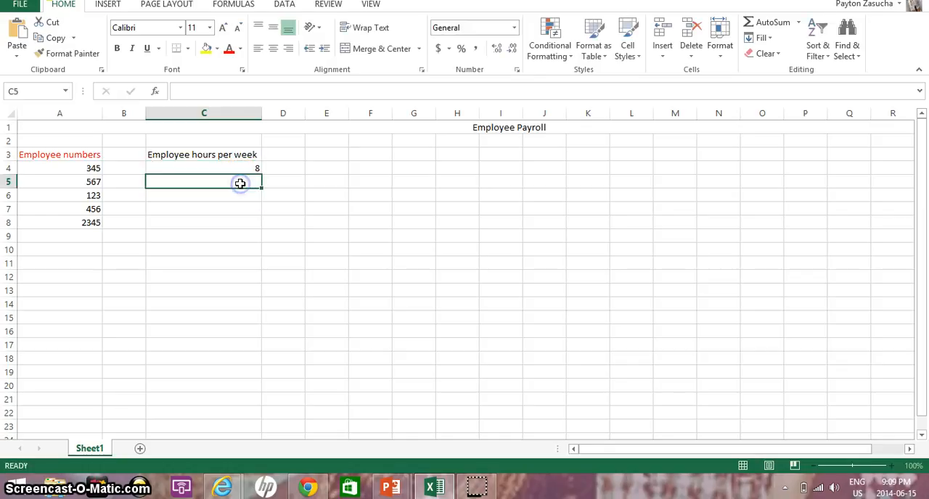
type("10")
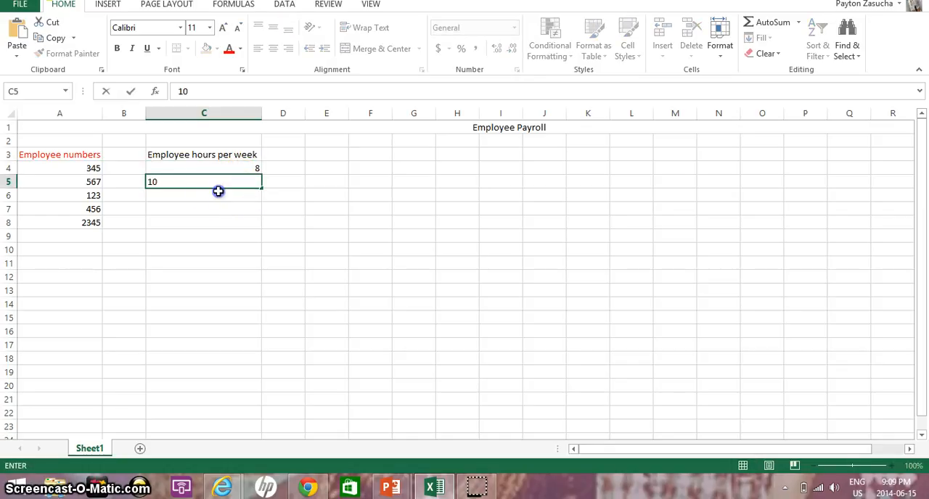
left_click(217, 191)
type("45")
left_click(187, 209)
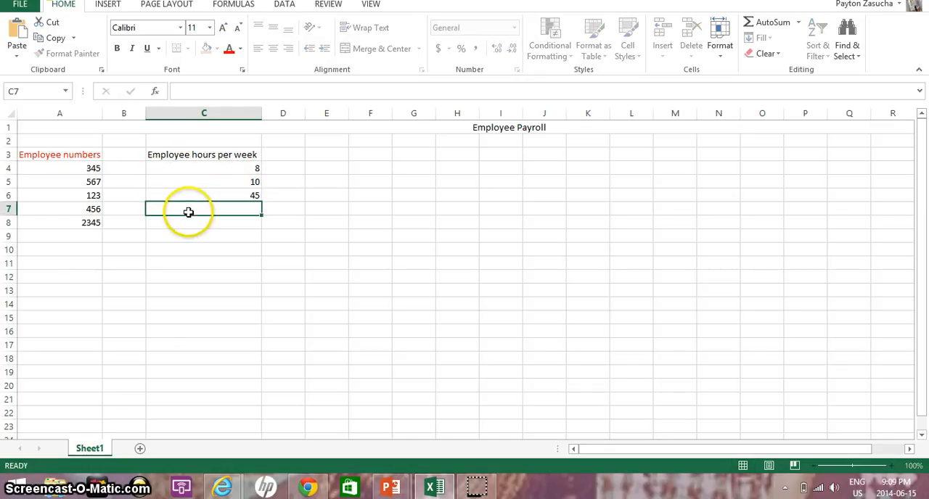
type("6")
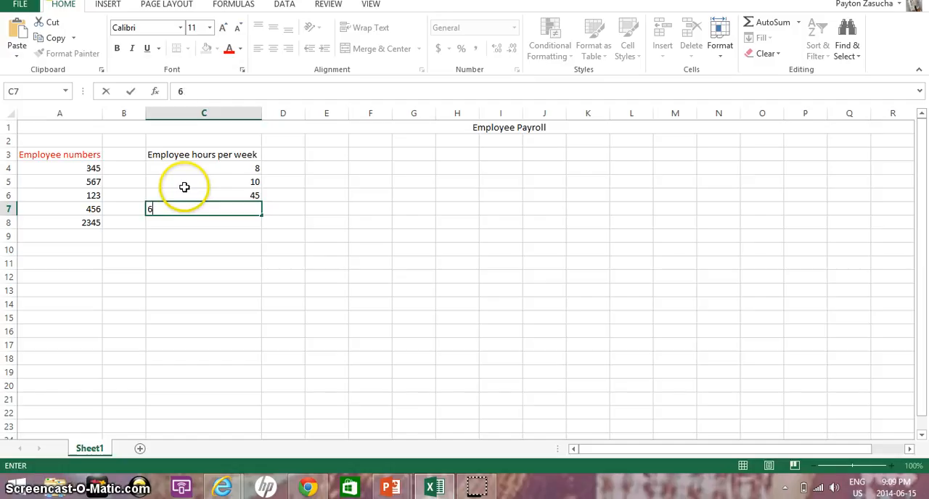
left_click(179, 228)
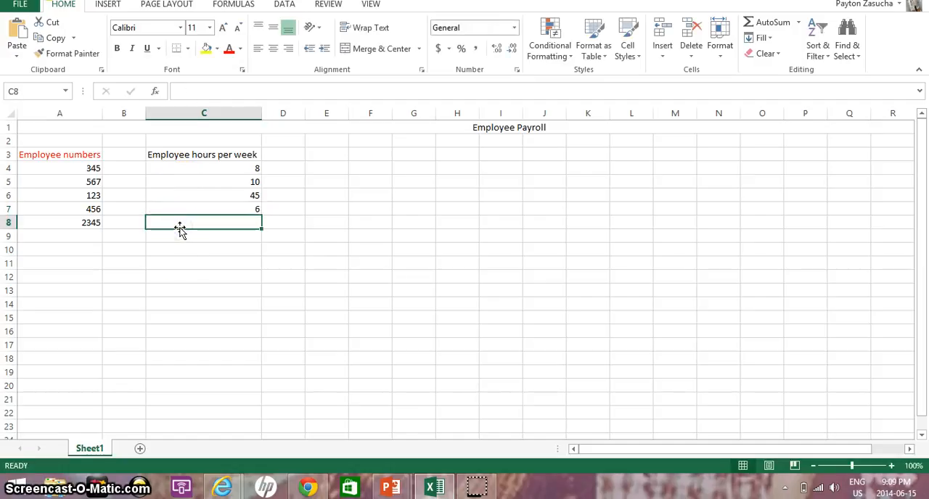
type("9")
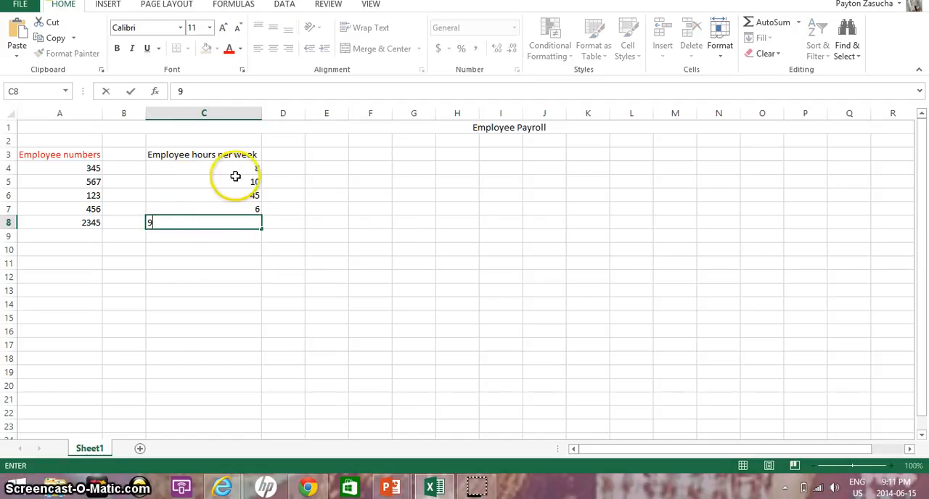
Step: Change the font color of the "Employee hours per week" heading text in C3 to red
left_click(251, 154)
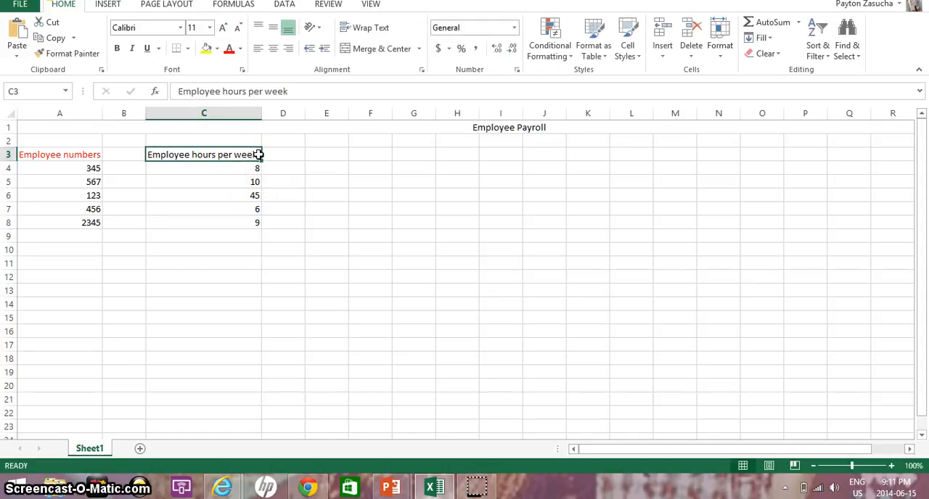
left_click(295, 92)
left_click_drag(276, 95, 180, 90)
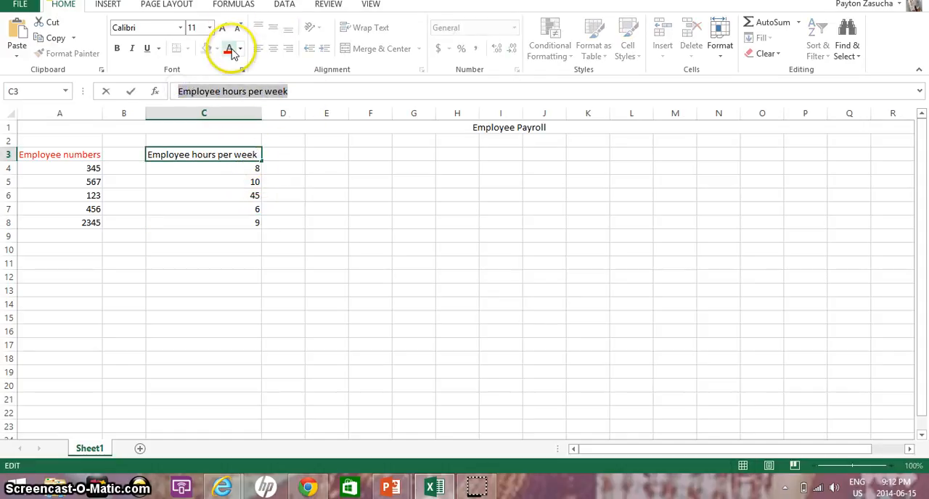
left_click(231, 49)
left_click(284, 155)
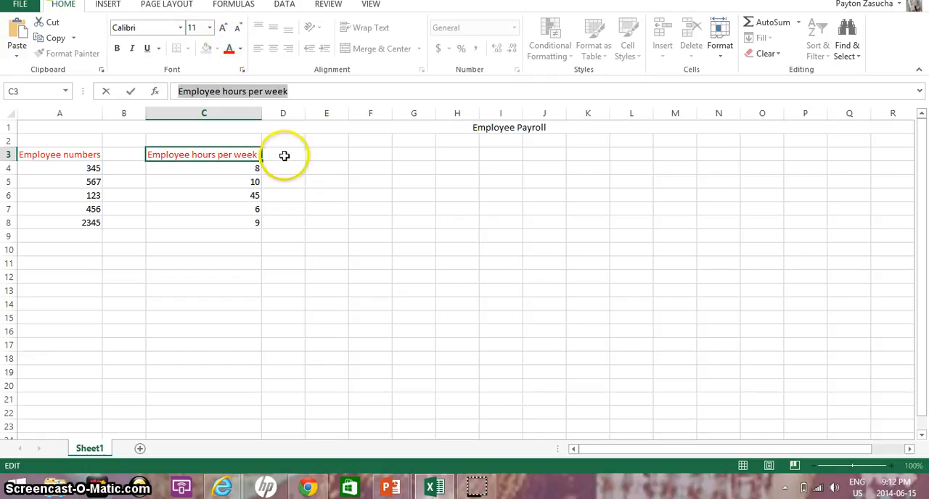
Step: Enter the heading "employee pay per week" in cell E3, leaving column D empty
left_click(326, 154)
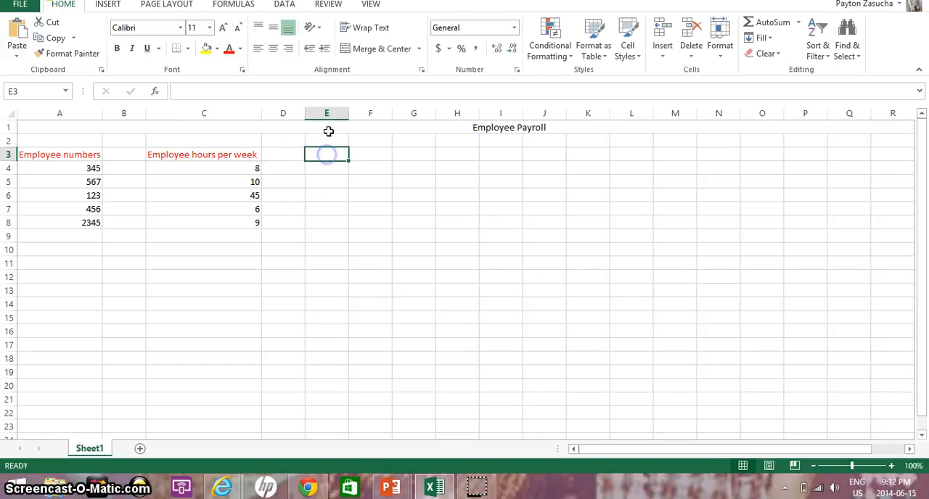
left_click(336, 156)
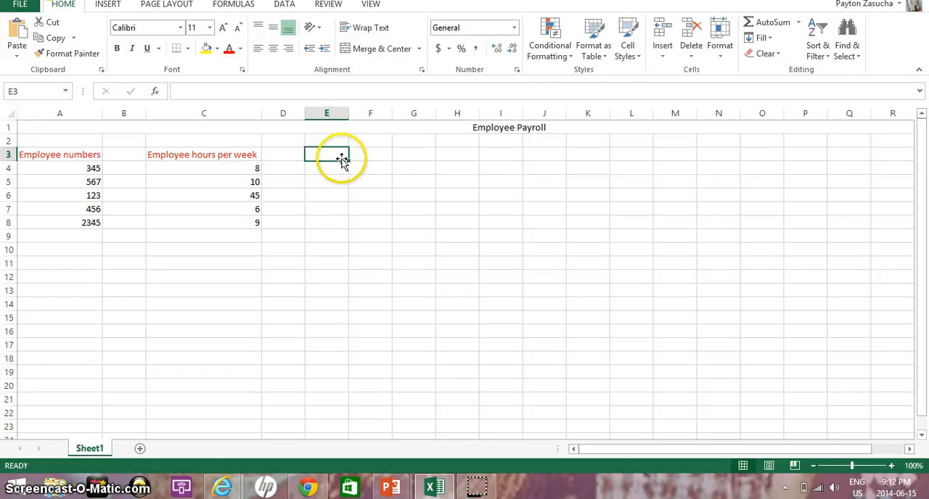
type("employee pay")
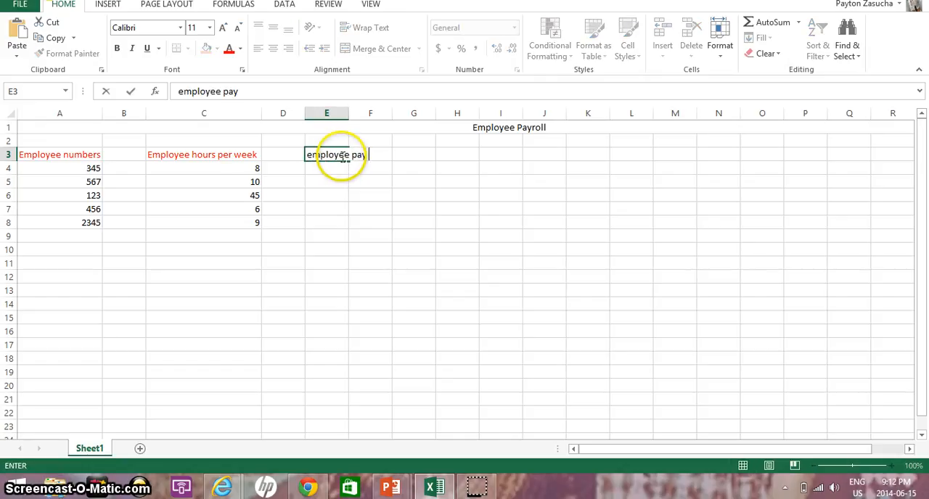
type(" per week")
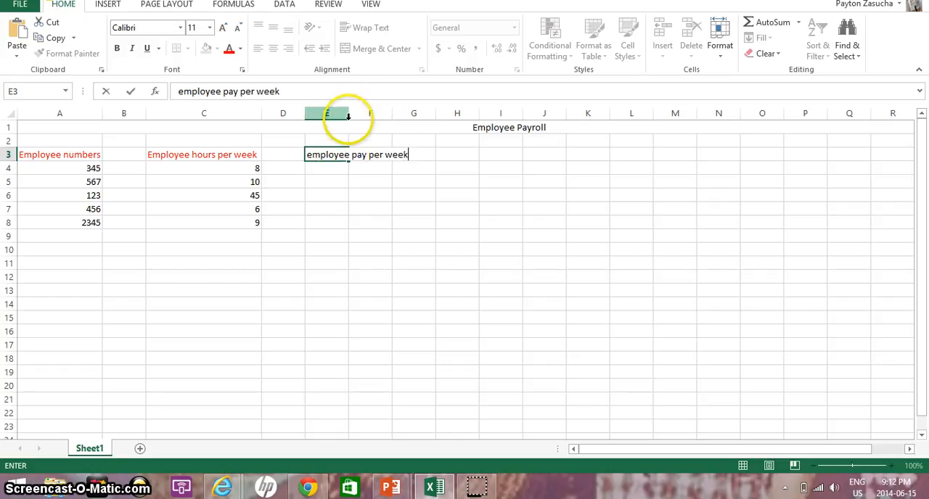
Step: Widen column E so the whole "employee pay per week" heading fits inside it
left_click(347, 125)
left_click_drag(348, 113, 407, 118)
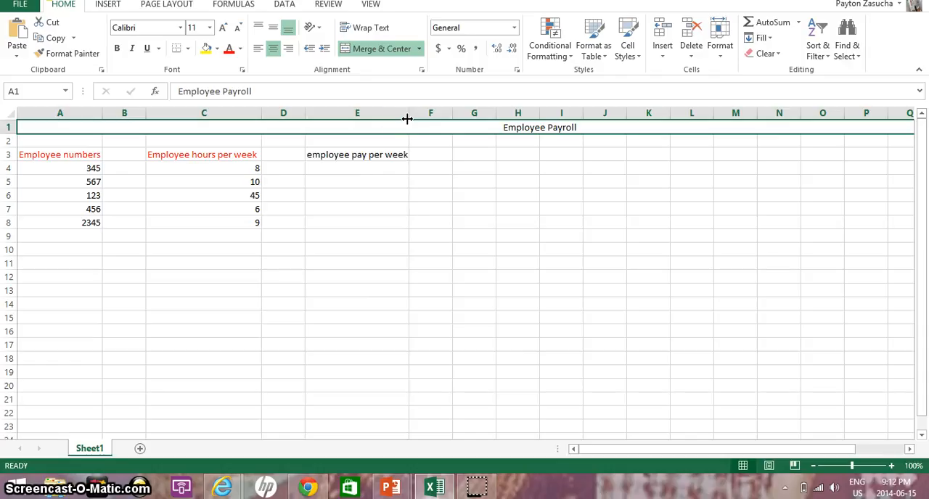
left_click(400, 155)
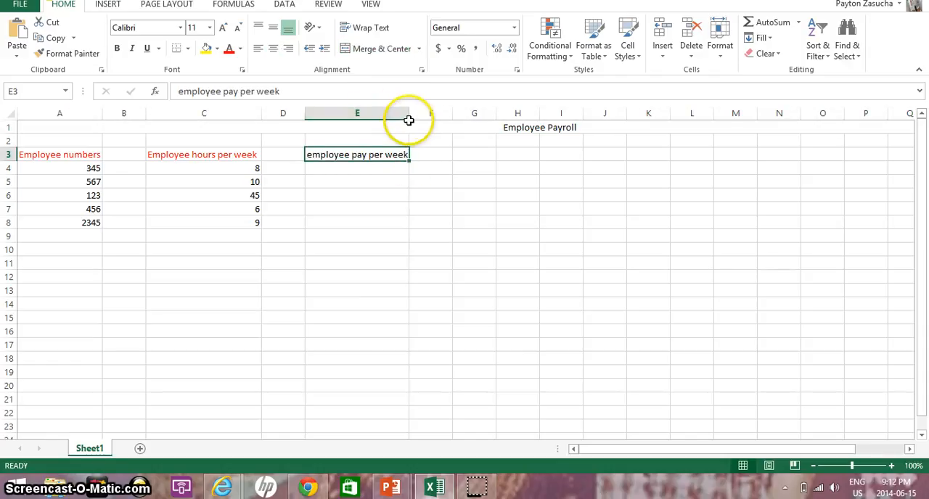
left_click_drag(408, 121, 410, 114)
Step: Enter 12 as the first employee's pay in cell E4
left_click(367, 172)
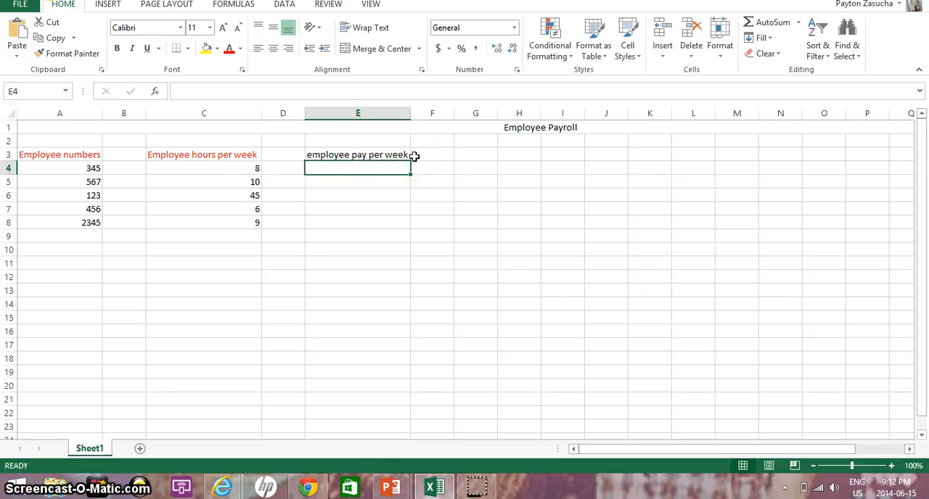
type("$")
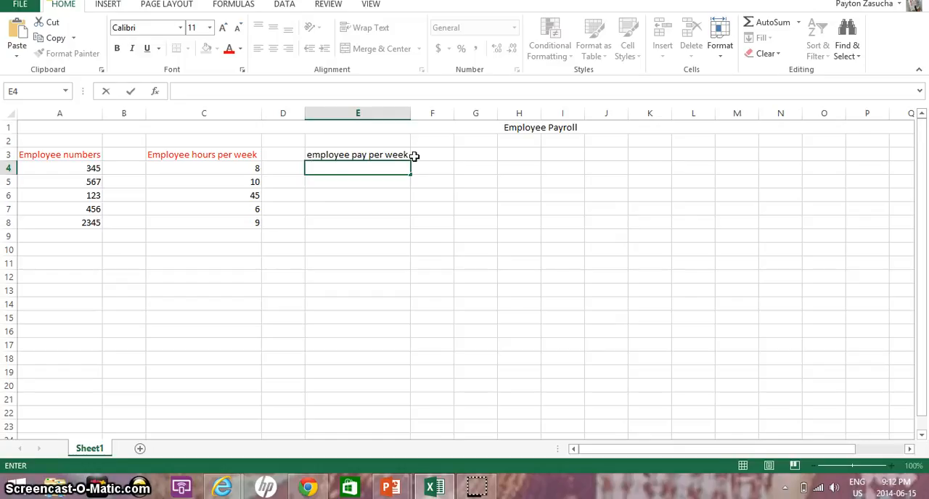
type("2")
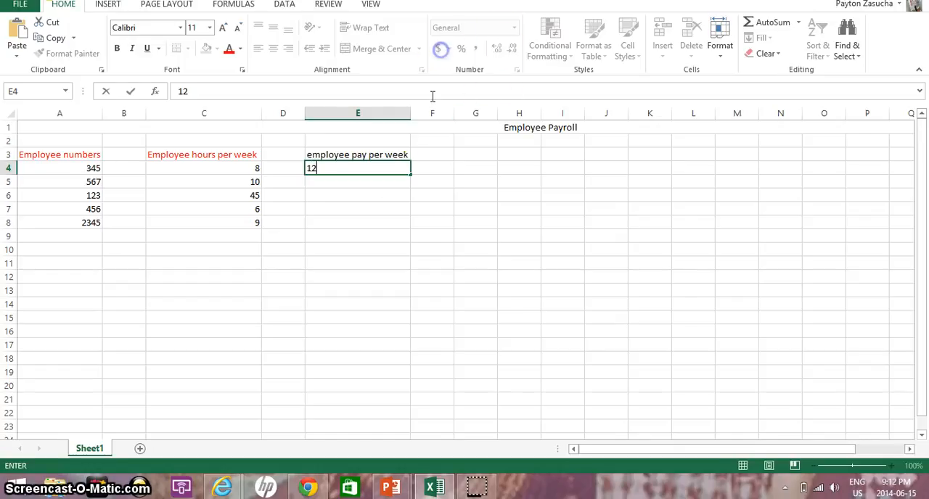
left_click(359, 183)
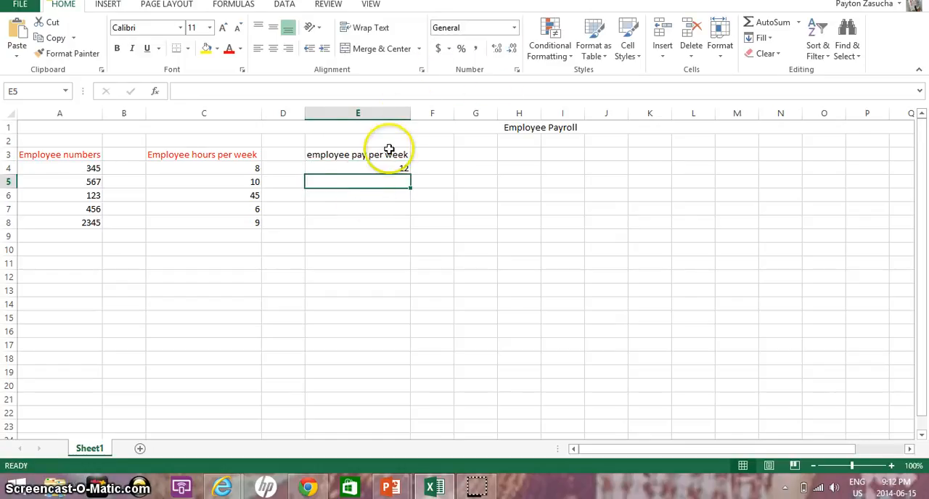
left_click(395, 169)
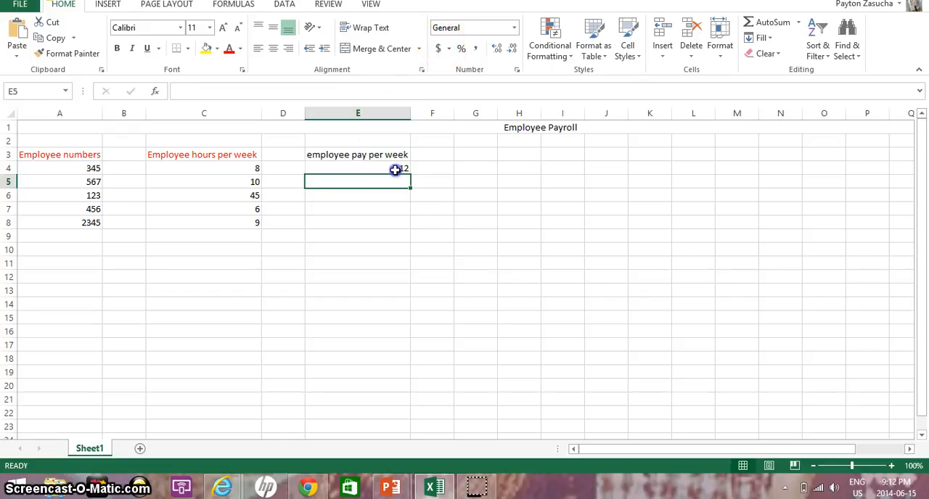
Step: Apply the dollar accounting format to the pay in E4, and enter 24 in E5 with the same format
left_click(438, 48)
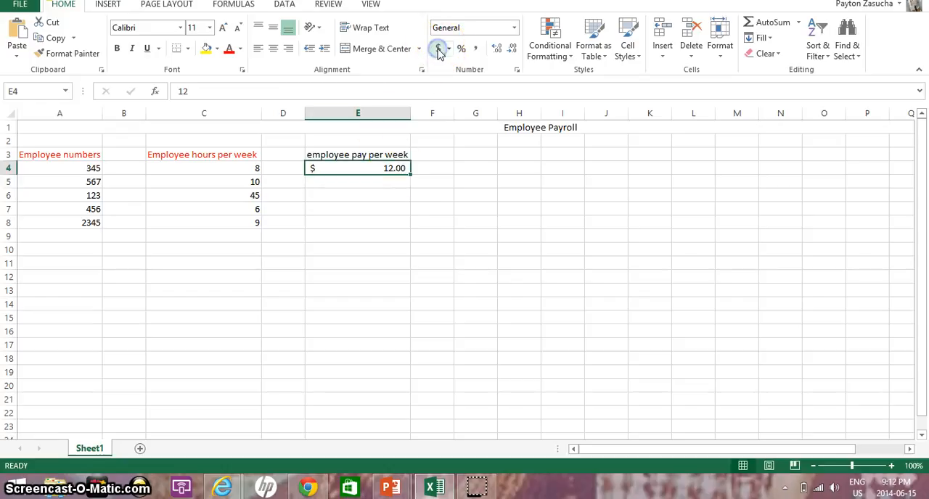
left_click(391, 181)
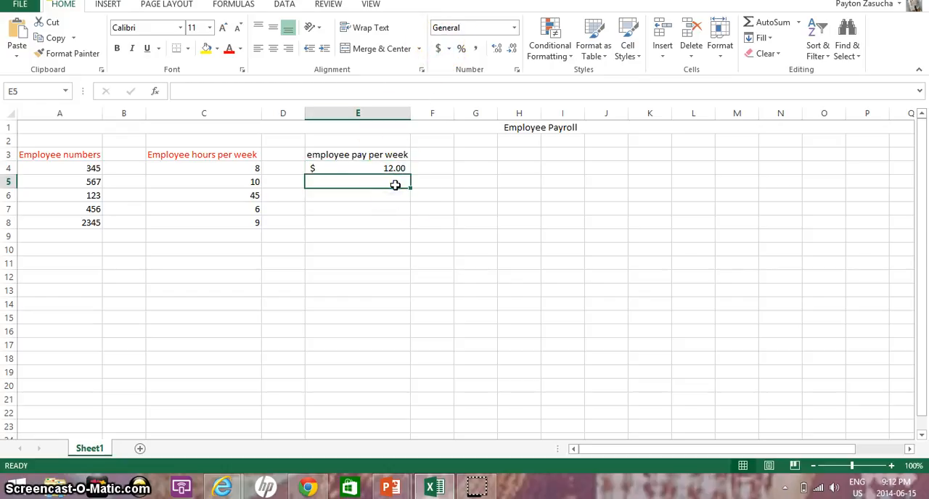
type("24")
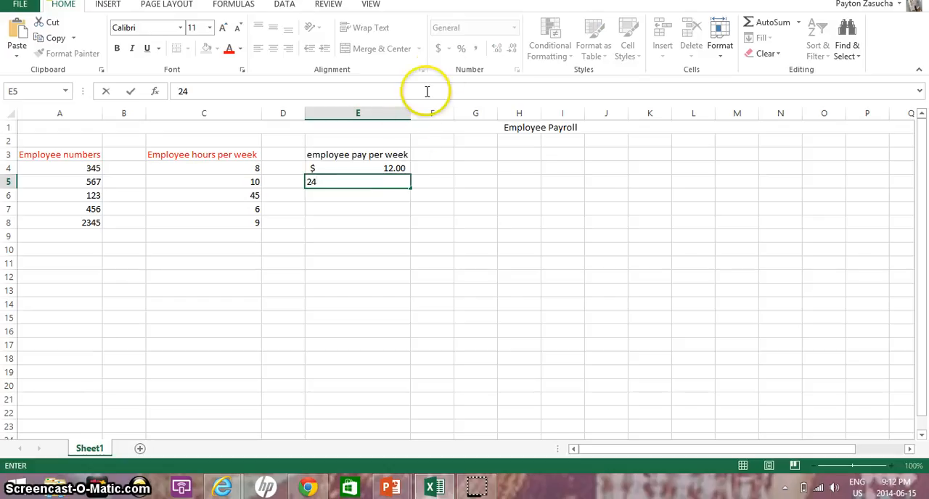
key("BackSpace")
key("BackSpace")
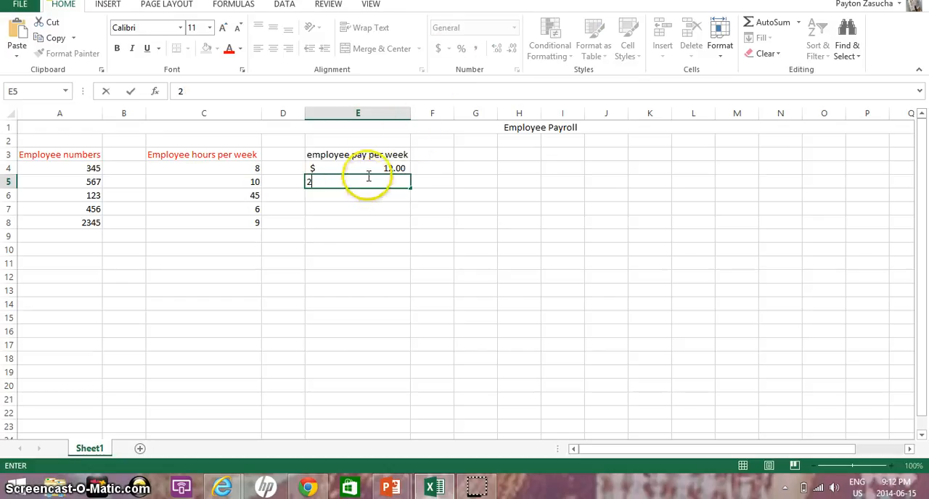
type("24")
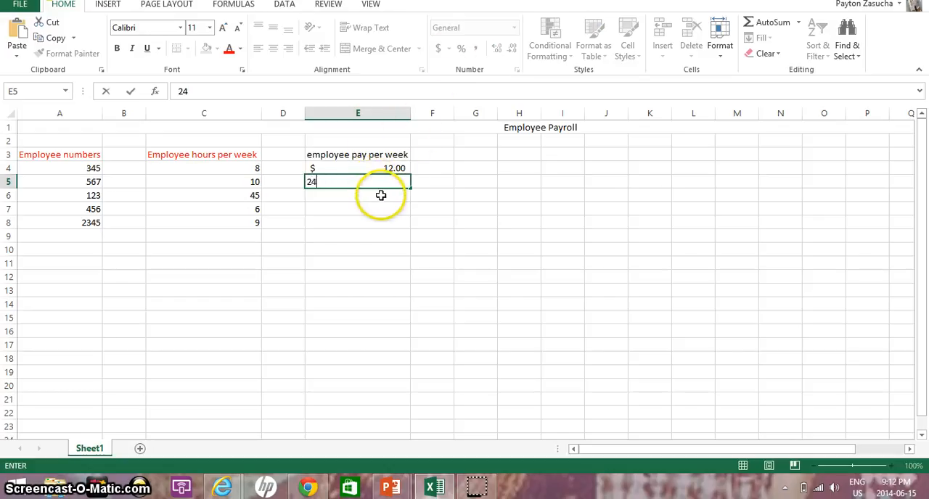
left_click(378, 192)
left_click(370, 181)
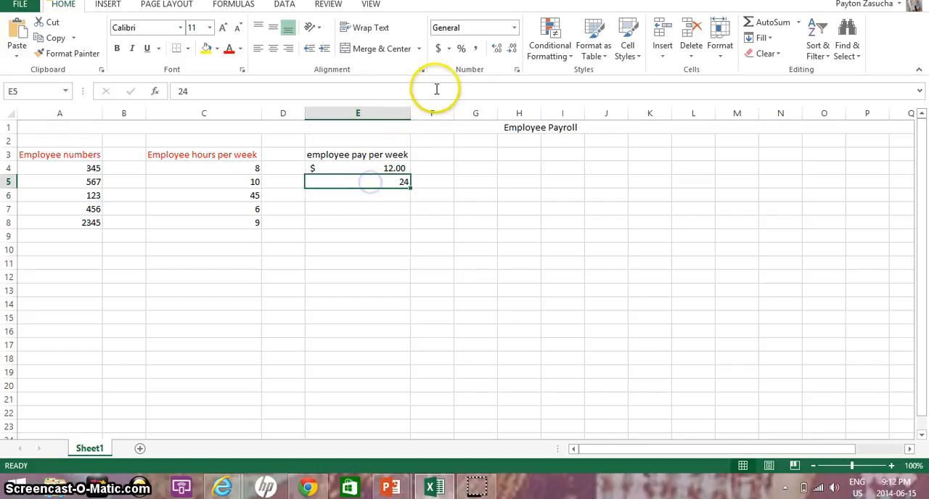
left_click(439, 50)
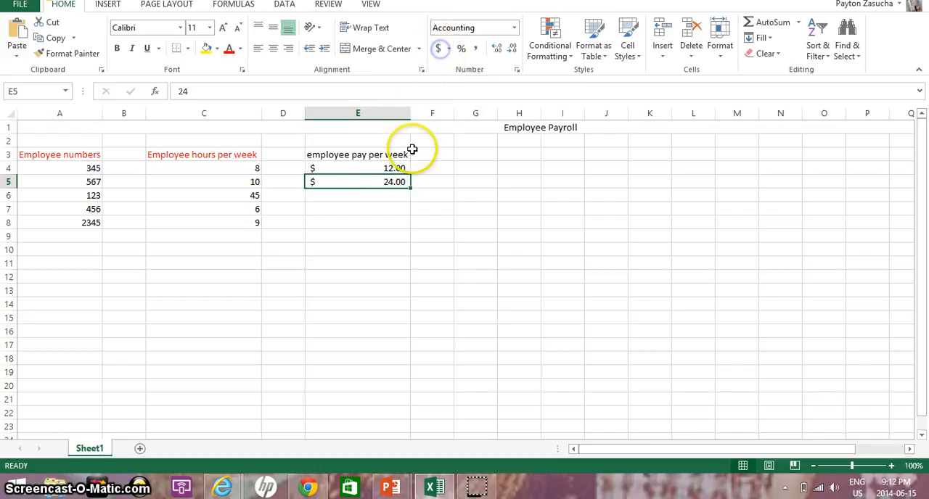
Step: Enter 100 as the third employee's pay in cell E6 and give it the dollar accounting format
left_click(382, 198)
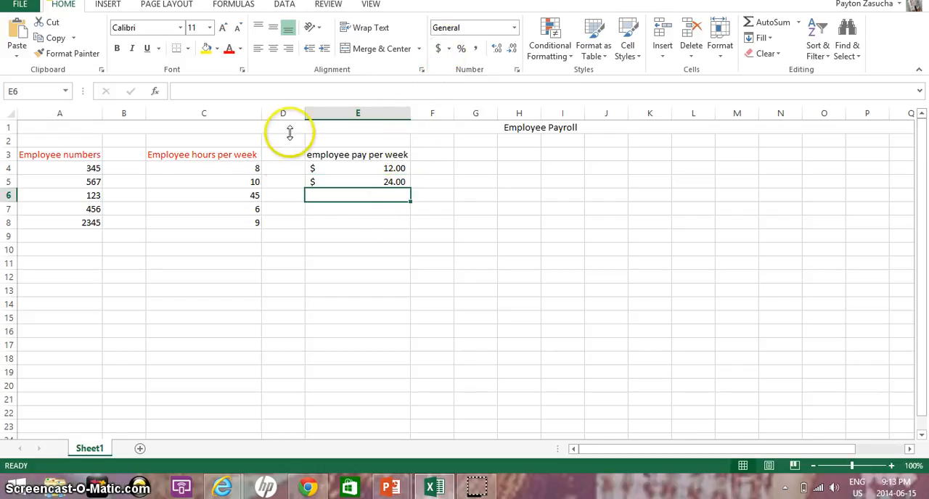
mouse_move(474, 492)
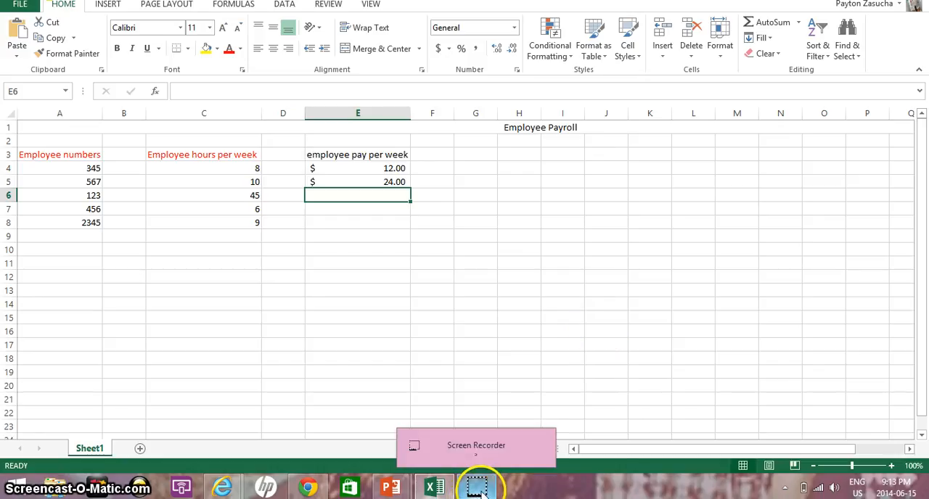
type("100")
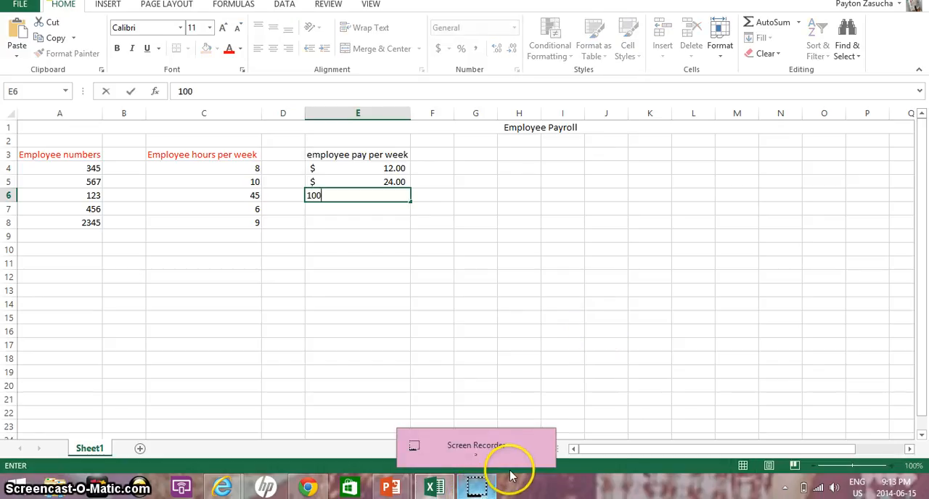
left_click(375, 210)
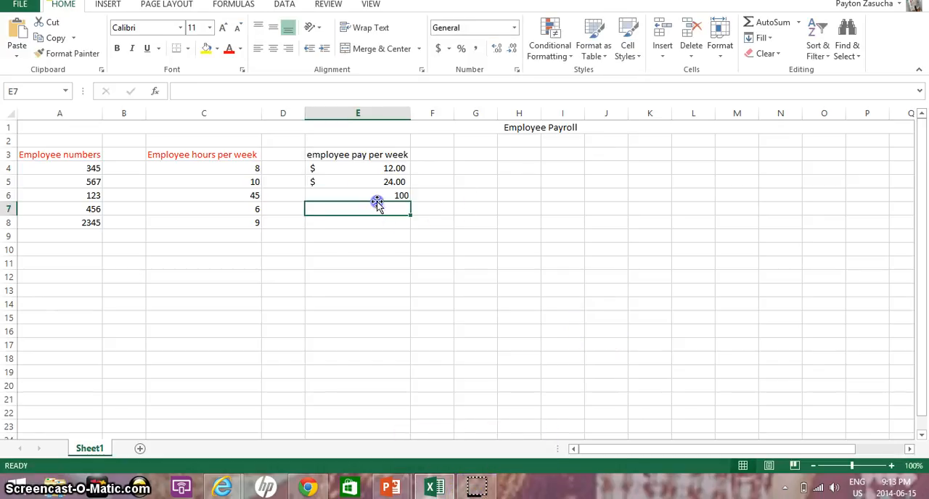
left_click(382, 196)
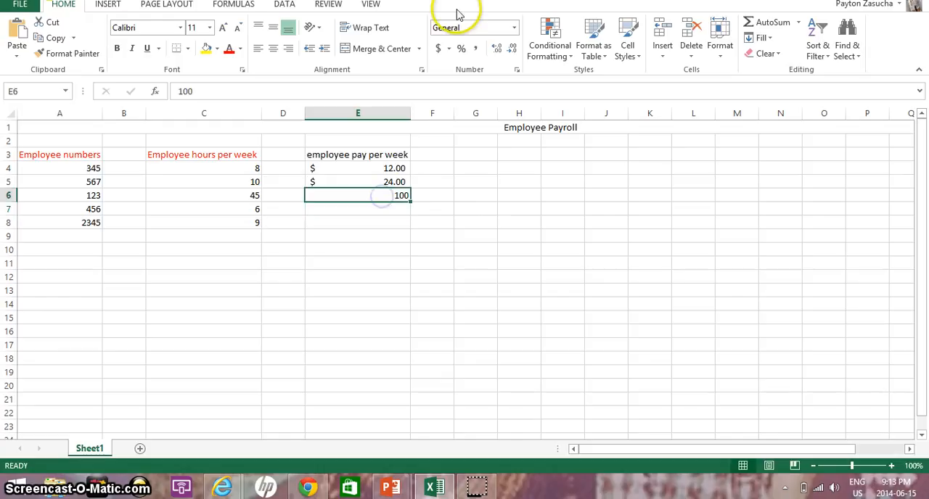
left_click(438, 49)
Step: Enter the remaining two employees' pay, 30 in cell E7 and 70 in cell E8
left_click(394, 209)
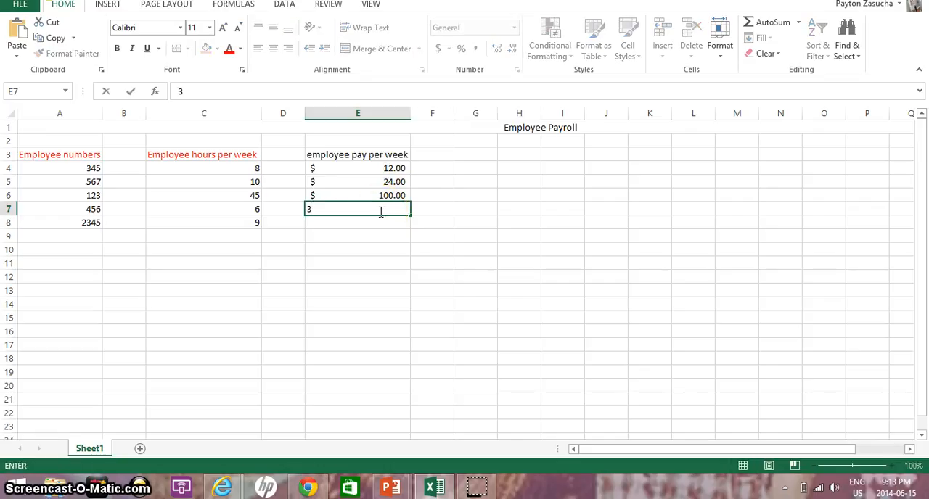
type("0")
left_click(379, 224)
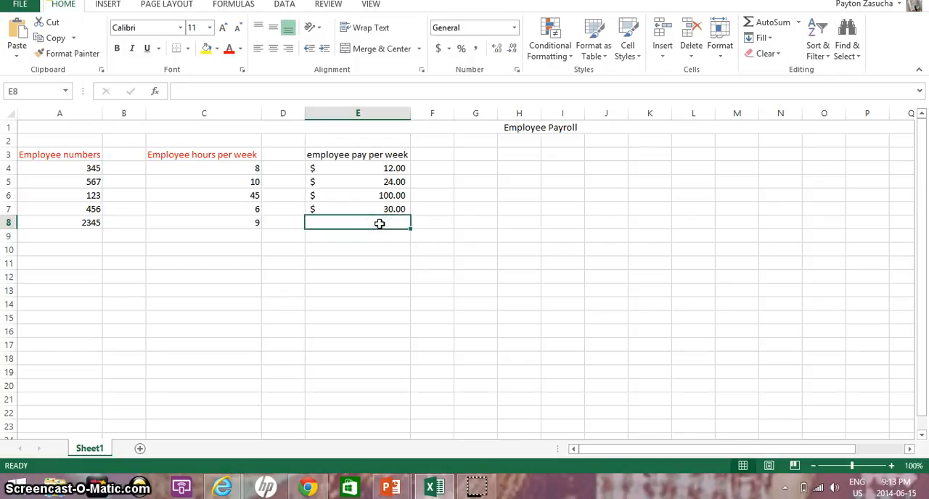
type("70")
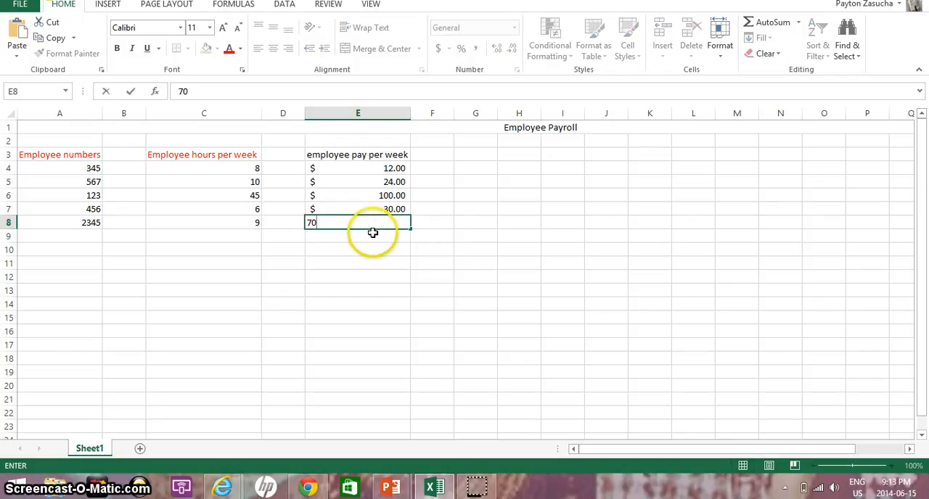
left_click(374, 235)
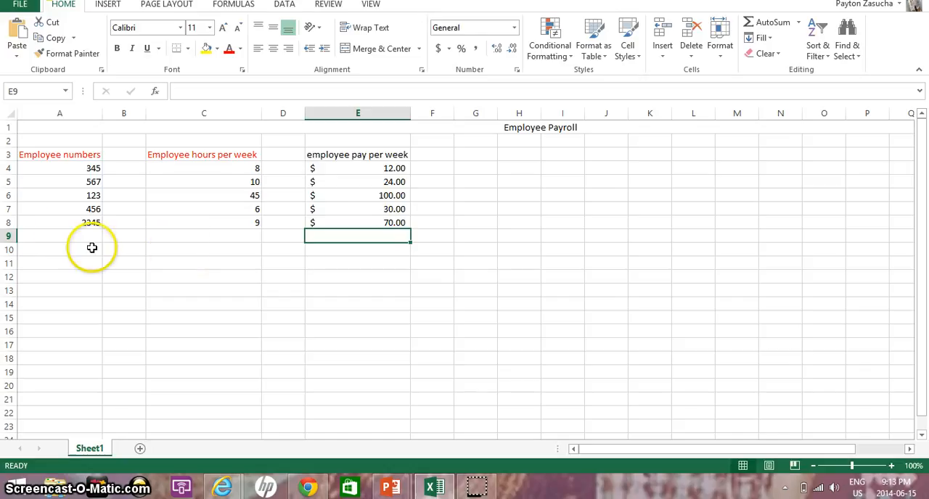
Step: Enter the label "Total Pay" in cell A9, directly below the employee numbers
left_click(36, 246)
left_click(36, 237)
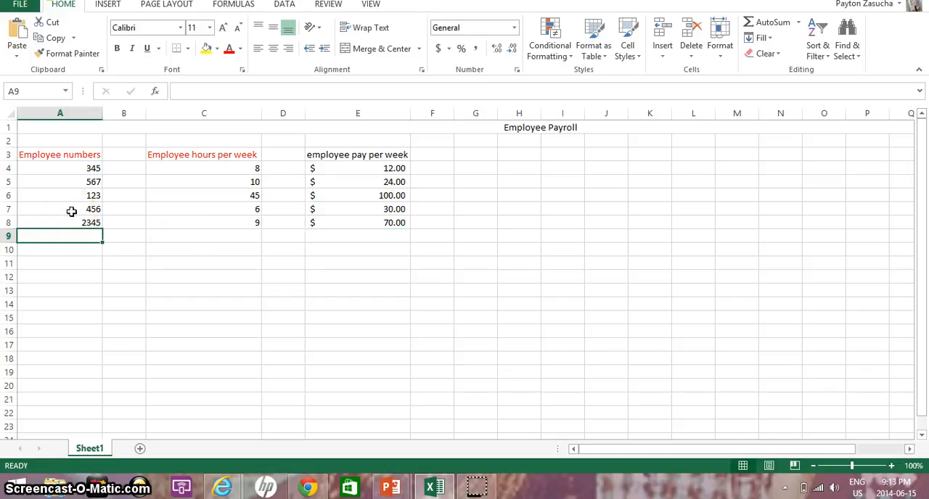
left_click(66, 238)
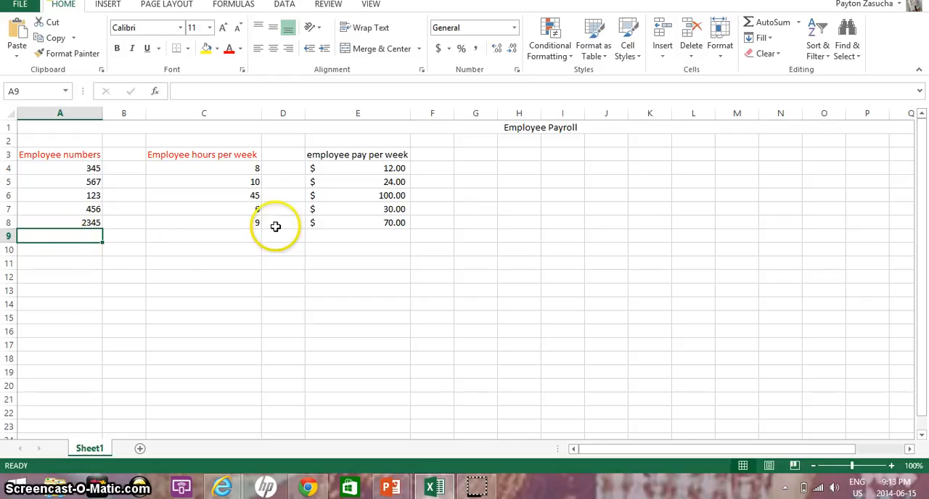
left_click(74, 241)
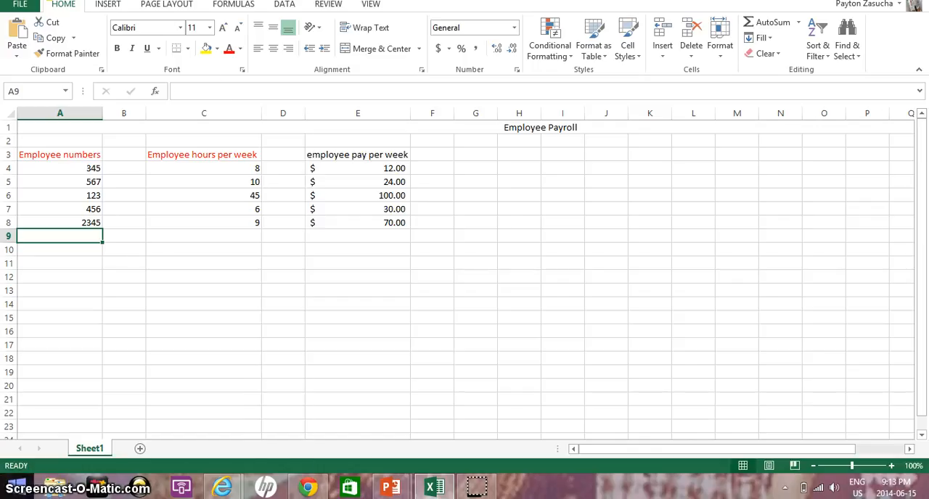
type("Total Pay")
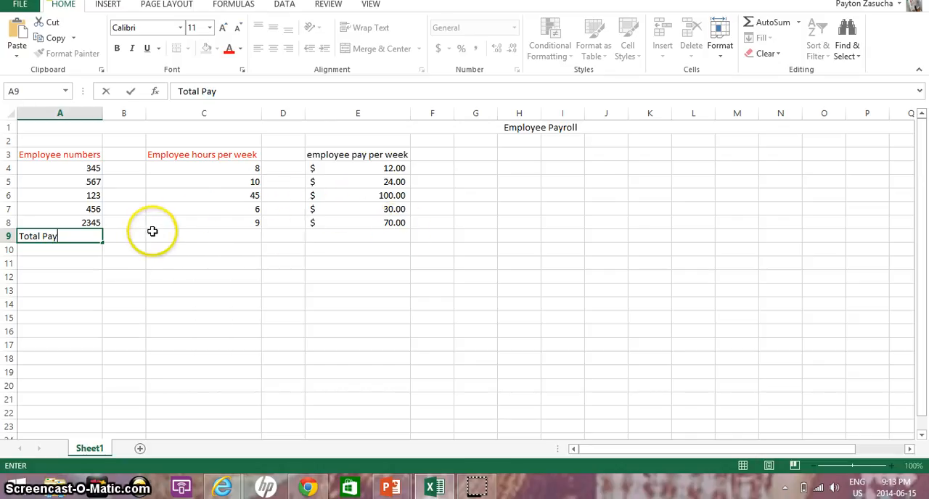
Step: Try to total the weekly pay by entering a plain reference to cells E4 through E8 in E9, and clear the entry
left_click(336, 234)
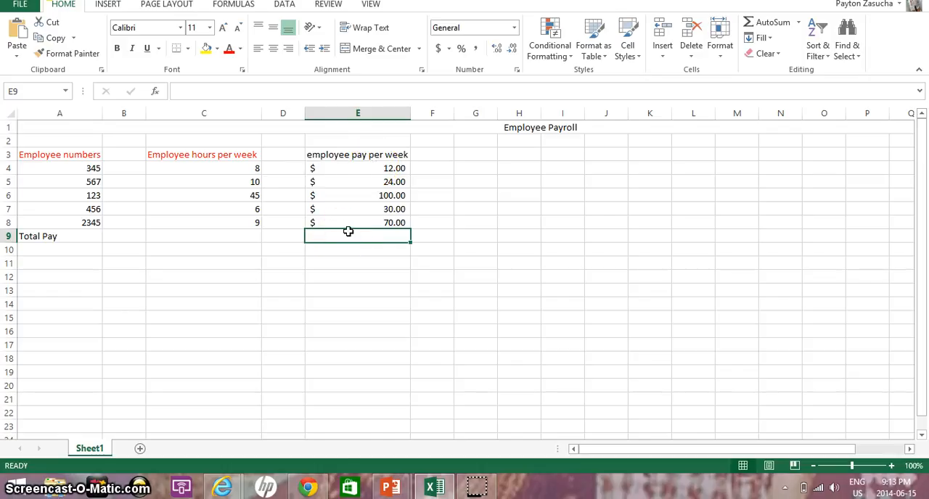
type("A")
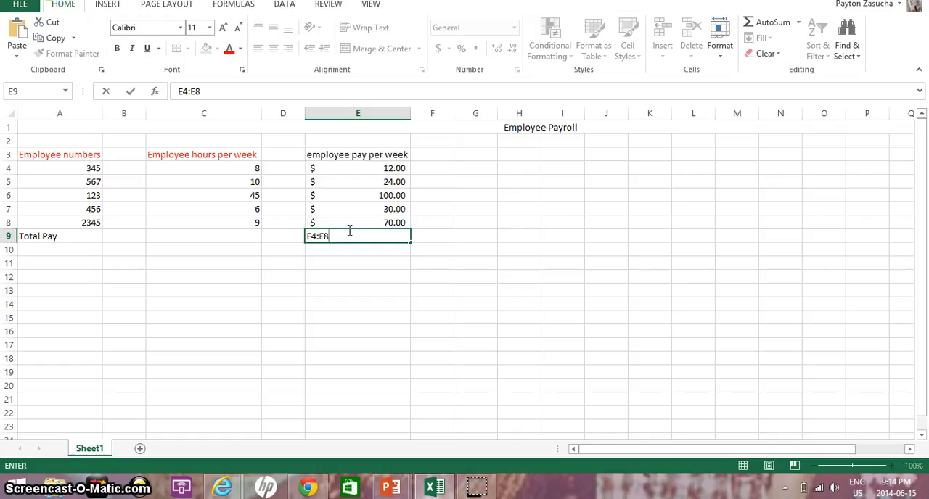
key("BackSpace")
key("BackSpace")
key("Return")
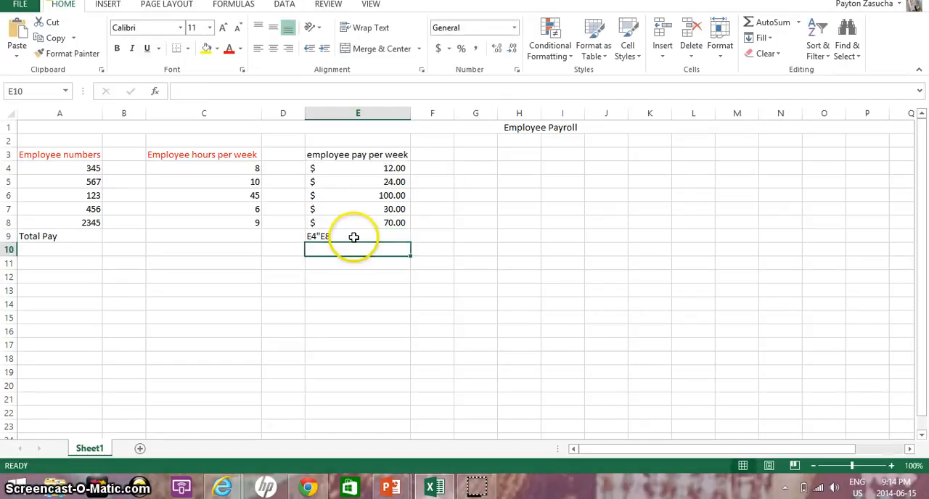
left_click(356, 237)
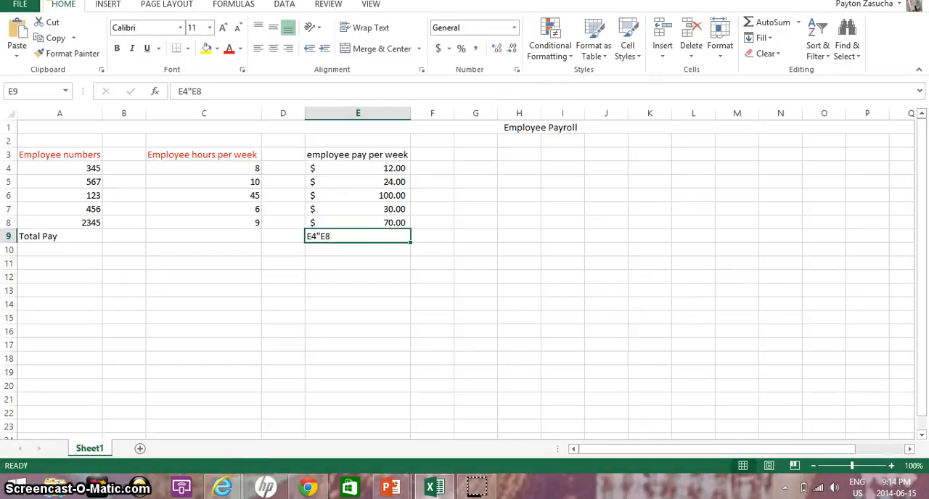
key("BackSpace")
Step: Sum the weekly pay in E4 through E8 with AutoSum, placing the total in cell E9
left_click(226, 6)
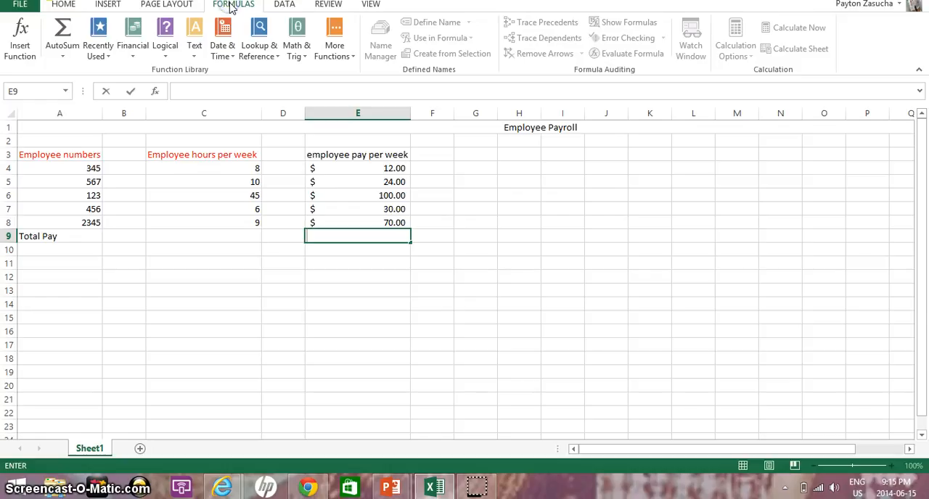
left_click(73, 51)
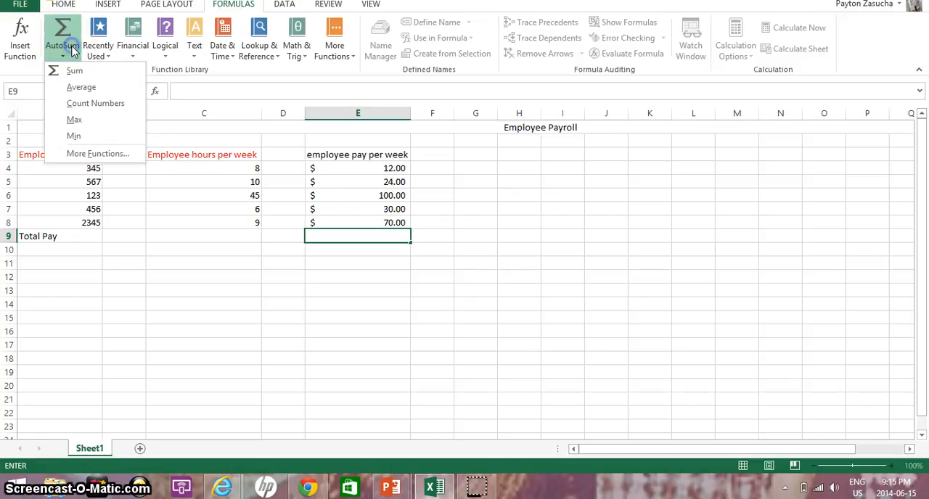
left_click(76, 71)
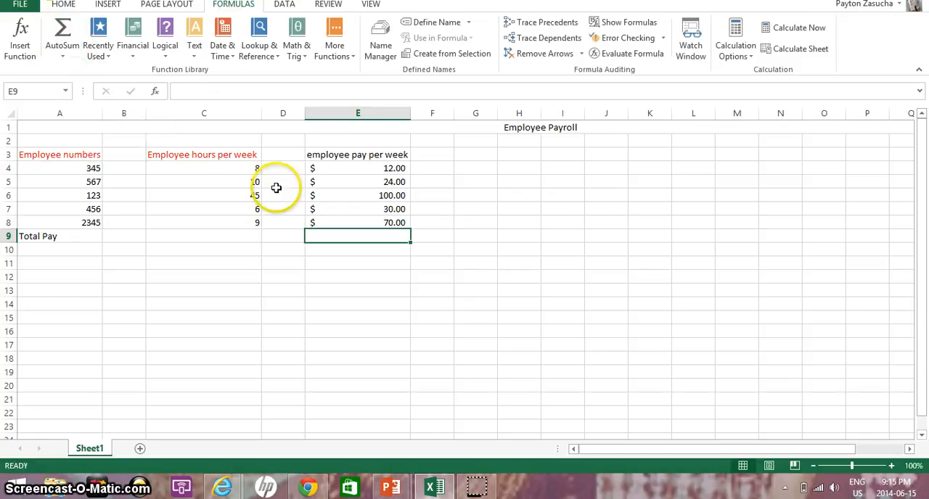
mouse_move(322, 170)
left_mouse_down()
mouse_move(355, 193)
mouse_move(361, 236)
left_mouse_up()
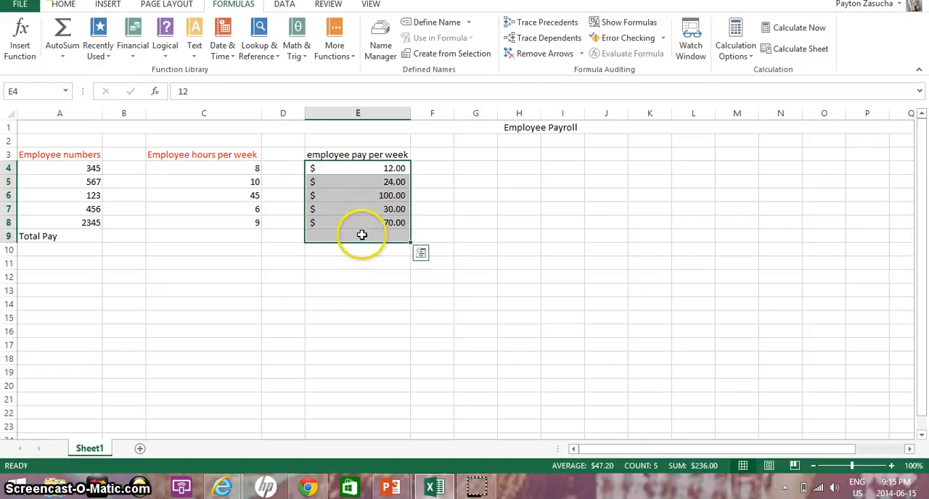
left_click(62, 33)
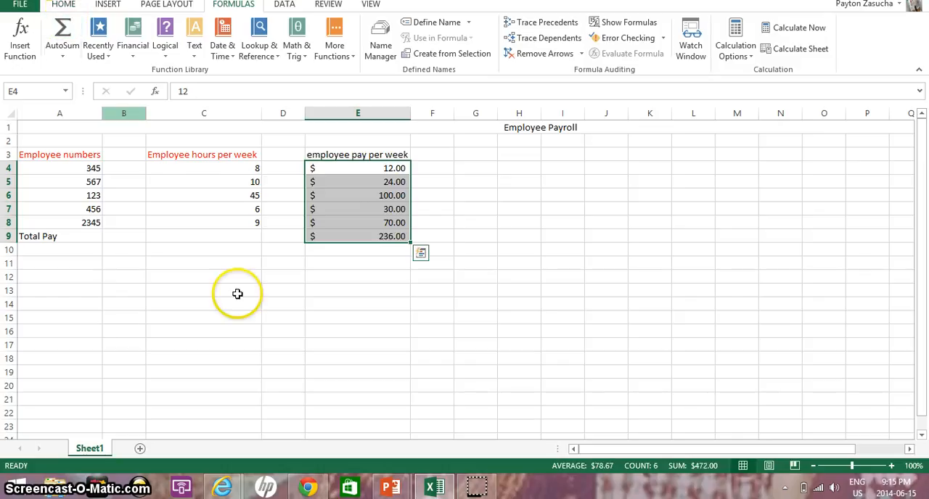
left_click(317, 251)
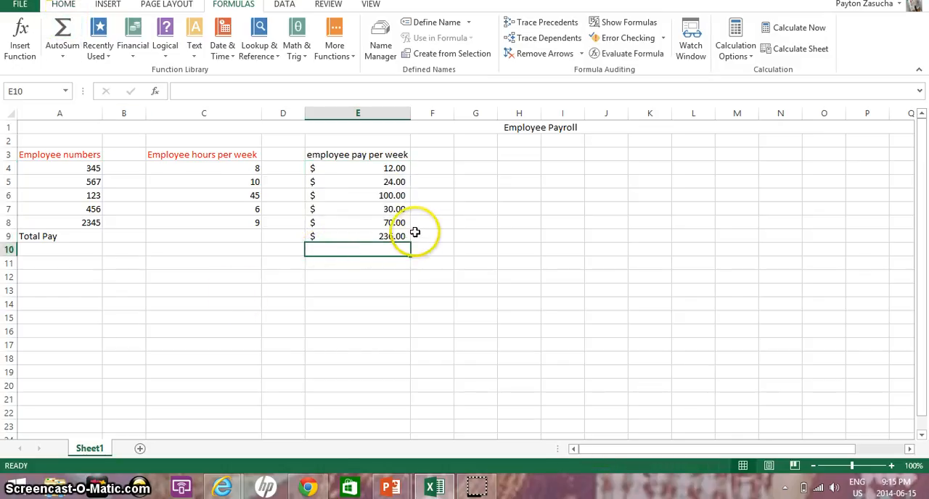
Step: Examine the formula behind the total in cell E9 and the cell range it adds up
left_click(394, 239)
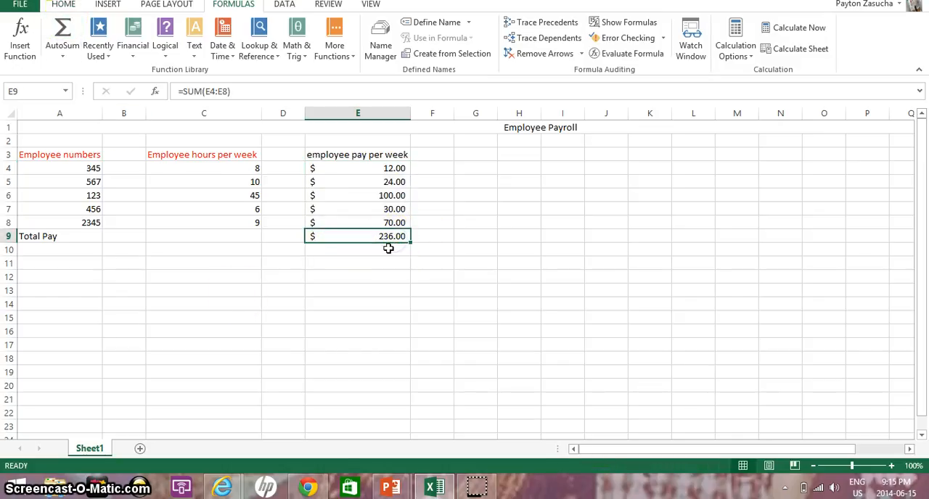
left_click(63, 6)
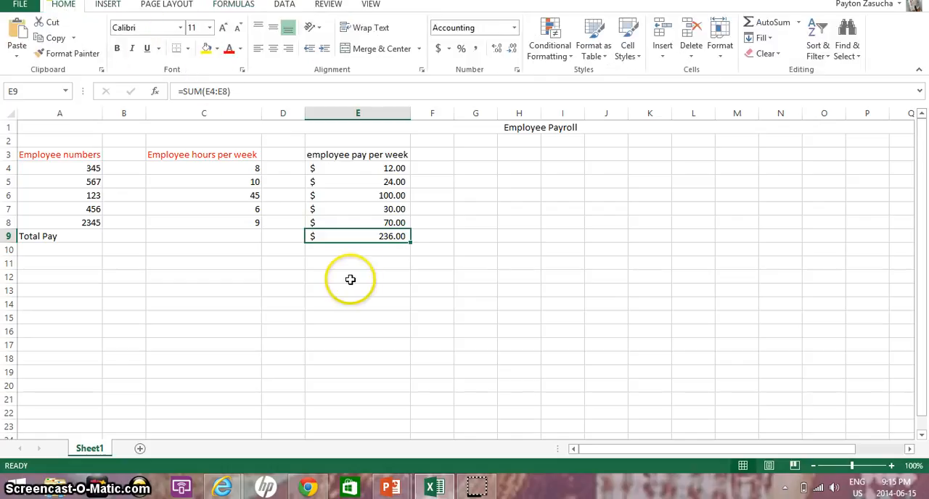
double_click(213, 91)
left_click_drag(212, 90, 176, 91)
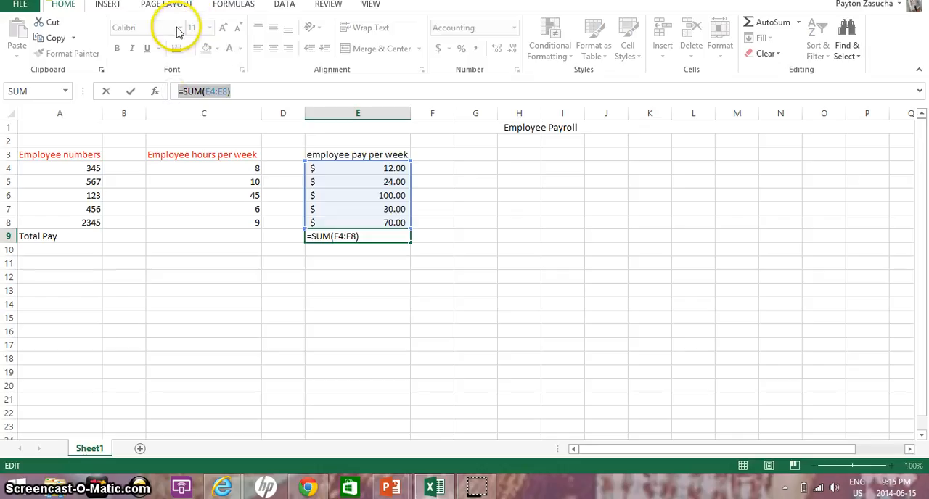
left_click(356, 238)
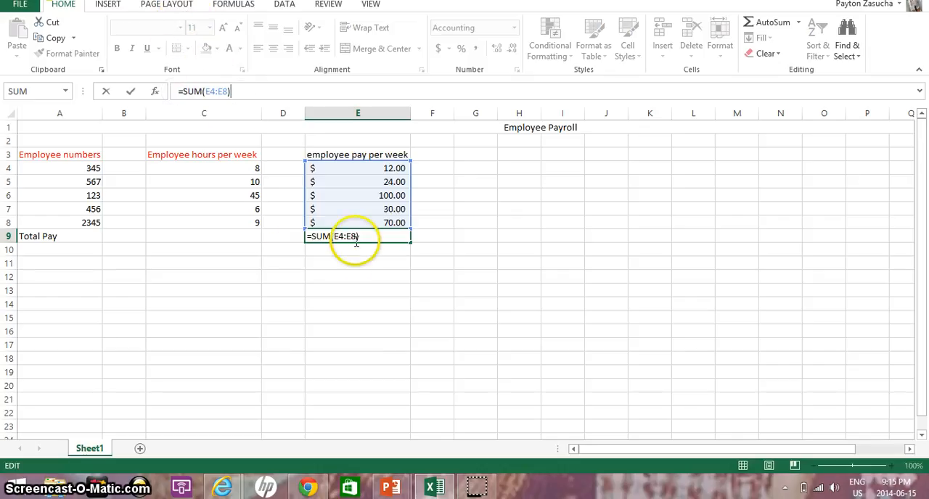
left_click(373, 288)
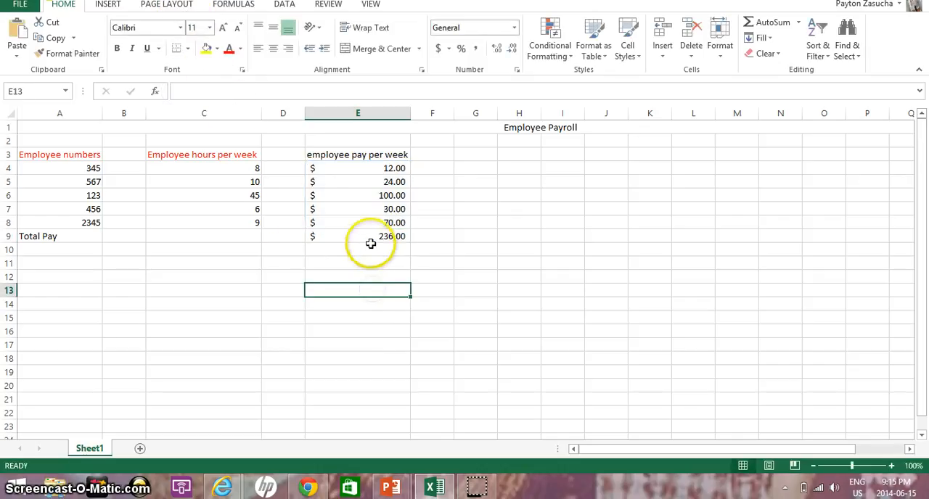
left_click(373, 246)
left_click(385, 237)
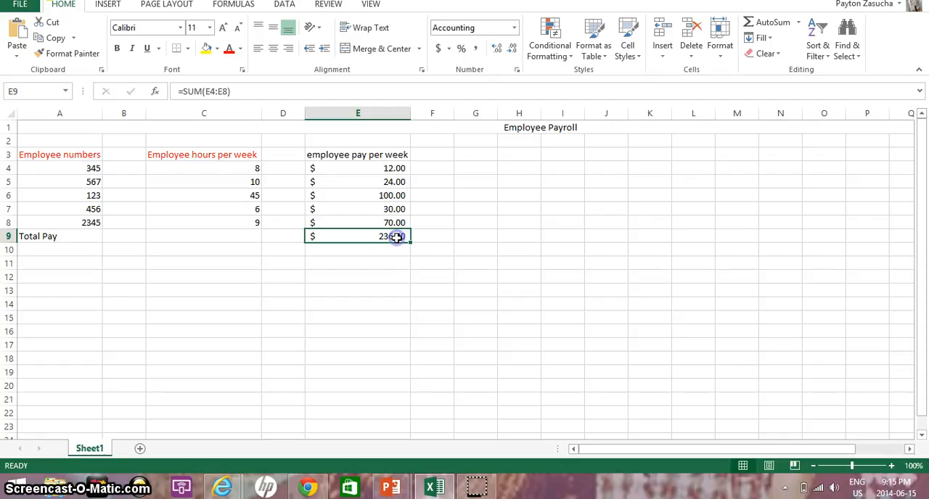
double_click(397, 238)
left_click_drag(384, 237, 295, 231)
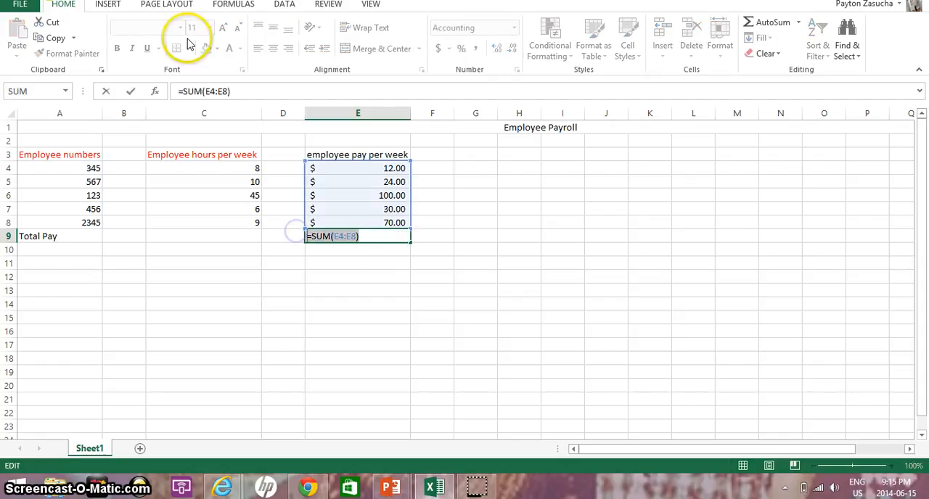
left_click(215, 386)
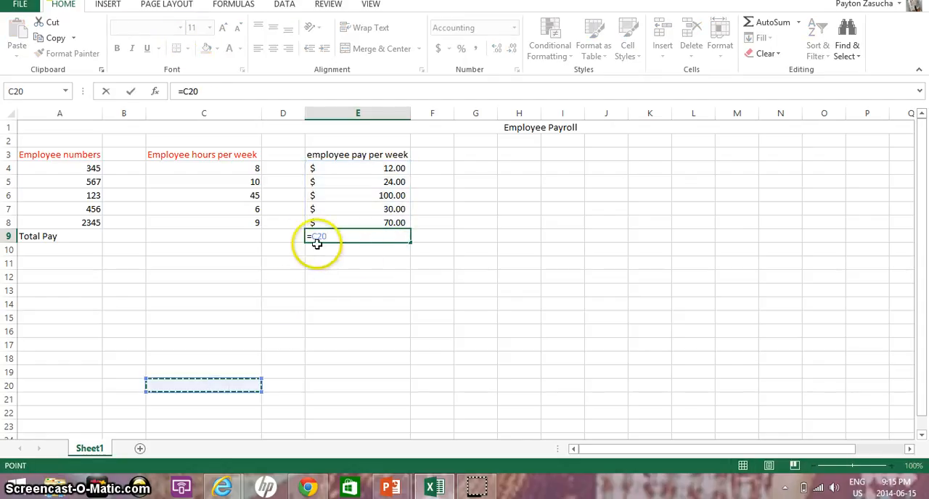
left_click(344, 345)
left_click(351, 262)
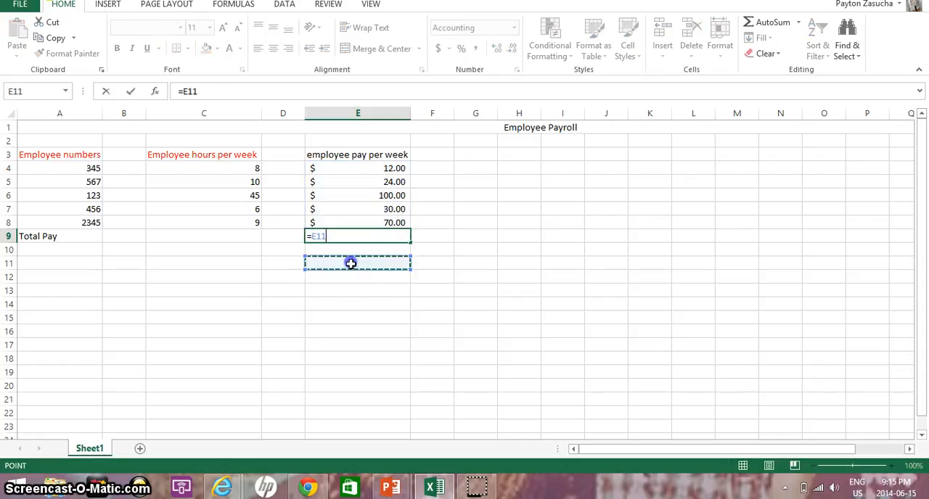
left_click(342, 237)
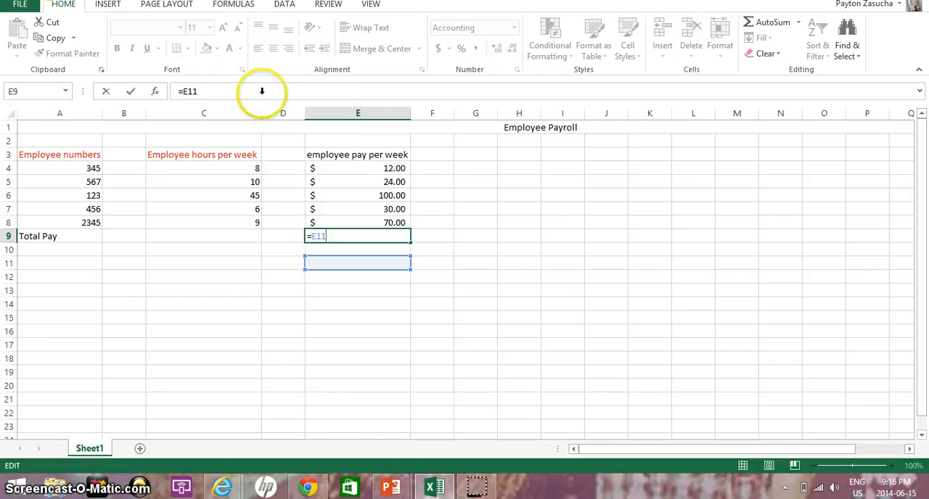
left_click(22, 4)
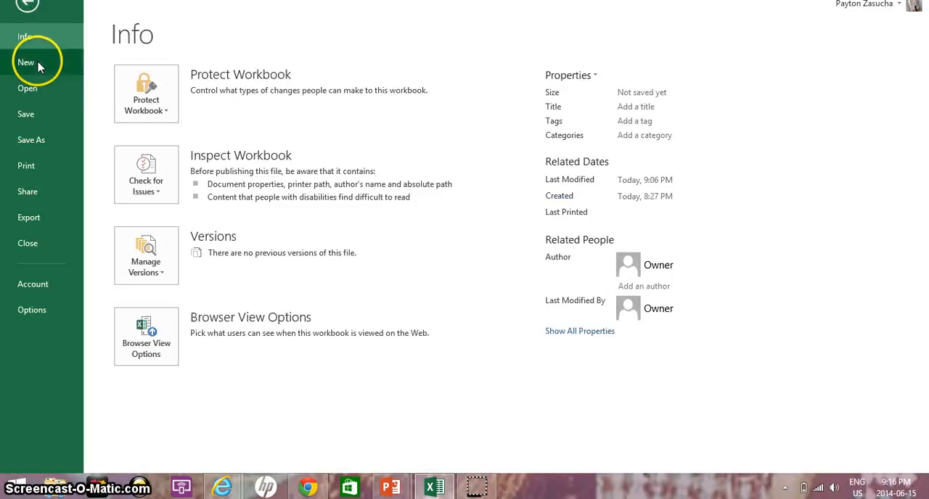
left_click(29, 7)
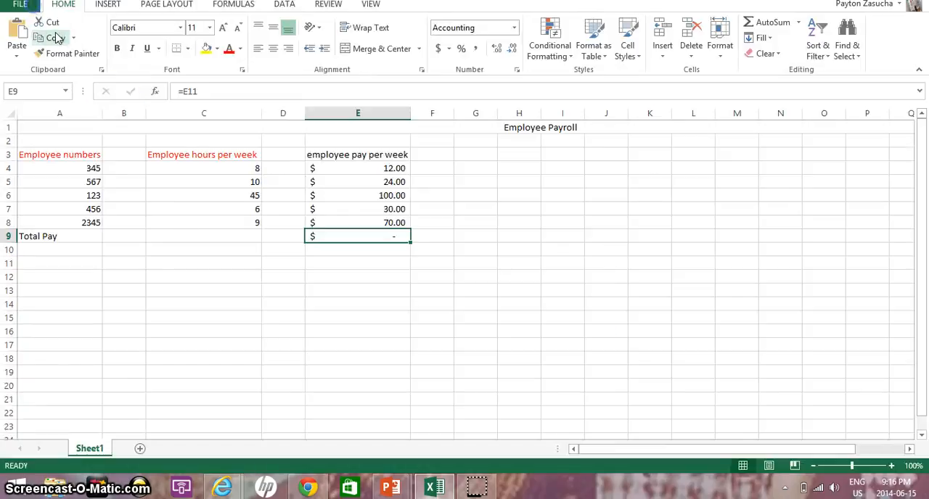
left_click(253, 346)
Step: Replace the cell reference in the Total Pay cell E9 with the formula text =SUME4:E8
left_click(373, 238)
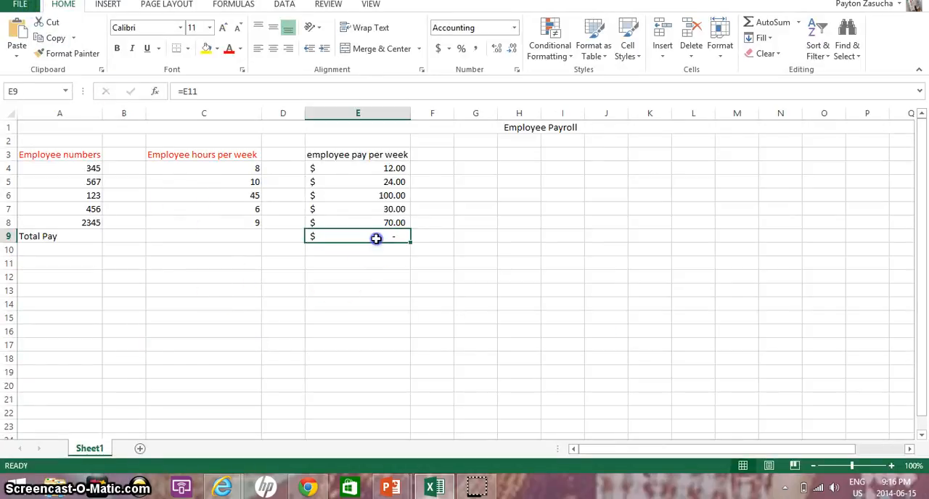
double_click(374, 238)
key("BackSpace")
key("BackSpace")
key("BackSpace")
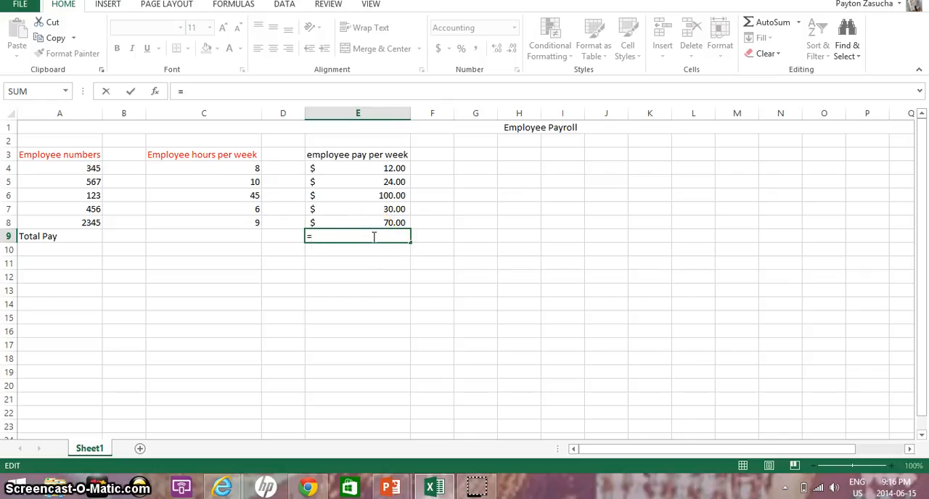
type("SUM")
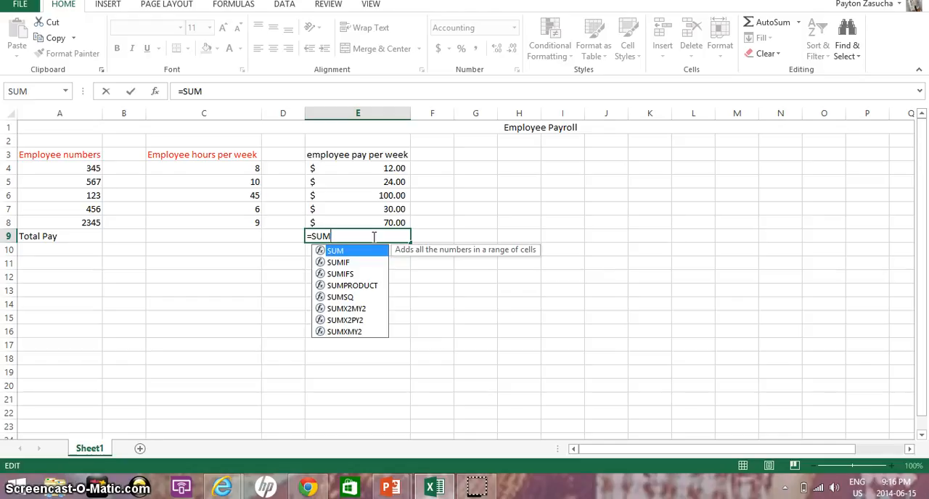
type("E4")
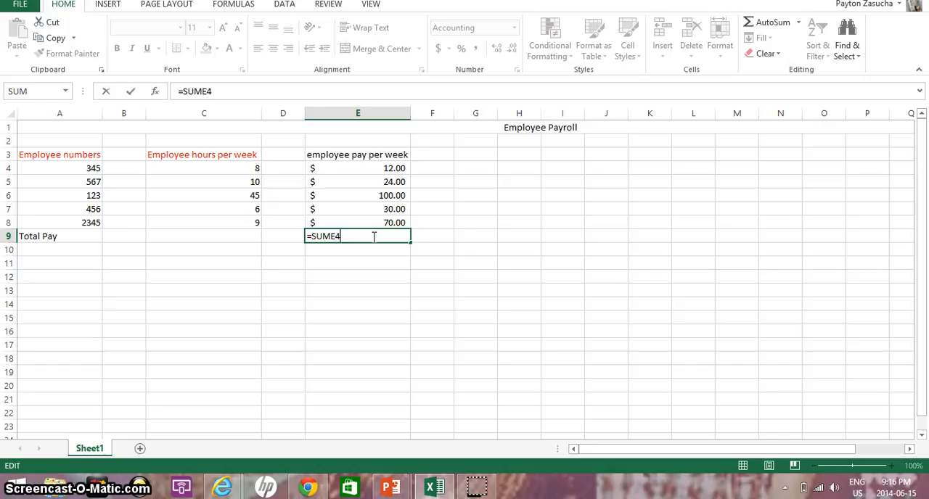
type(":")
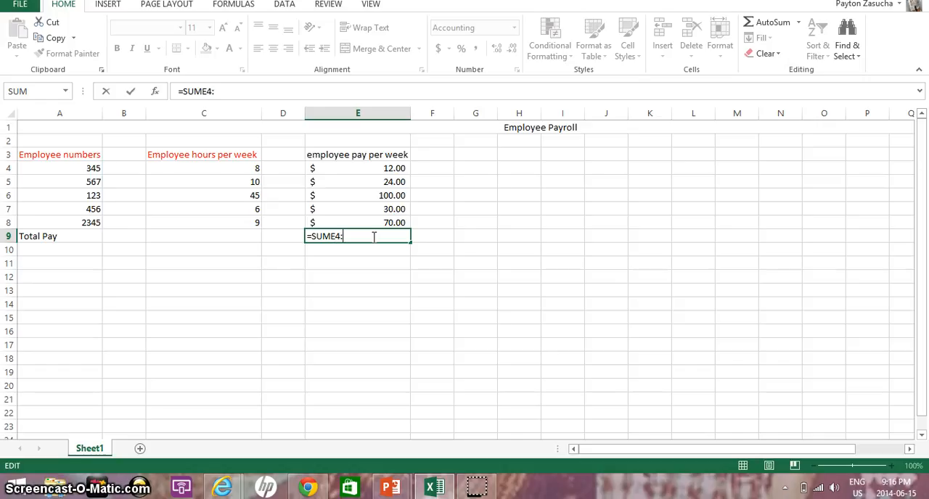
type("E")
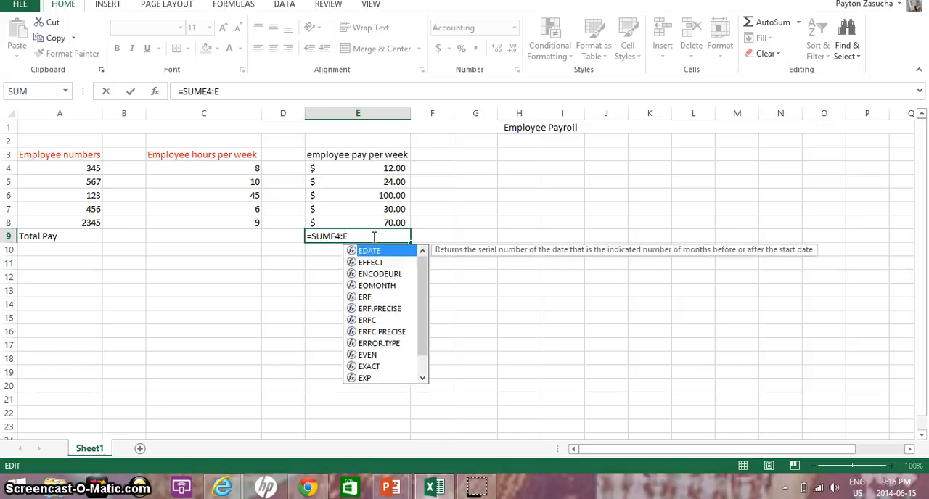
type("8")
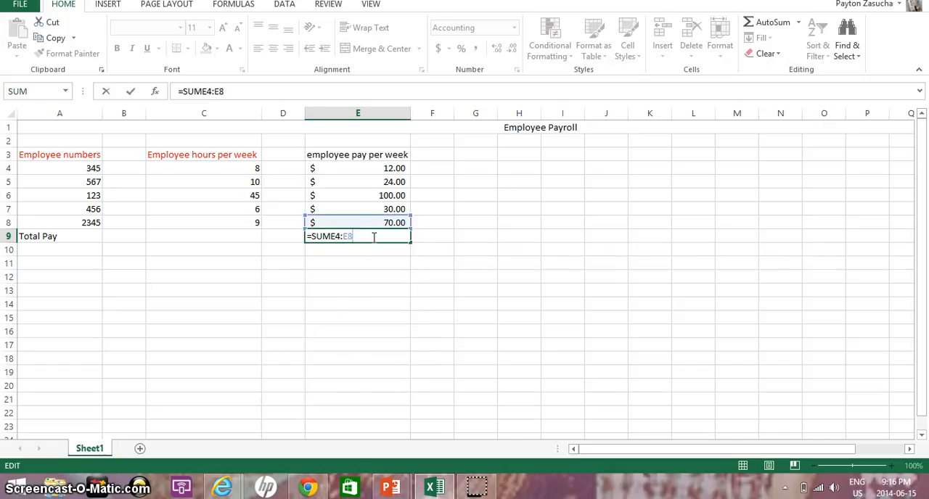
Step: Insert a space between SUM and E4:E8 in cell E9's formula, and accept the suggested correction to =SUM(E4:E8)
left_click(336, 237)
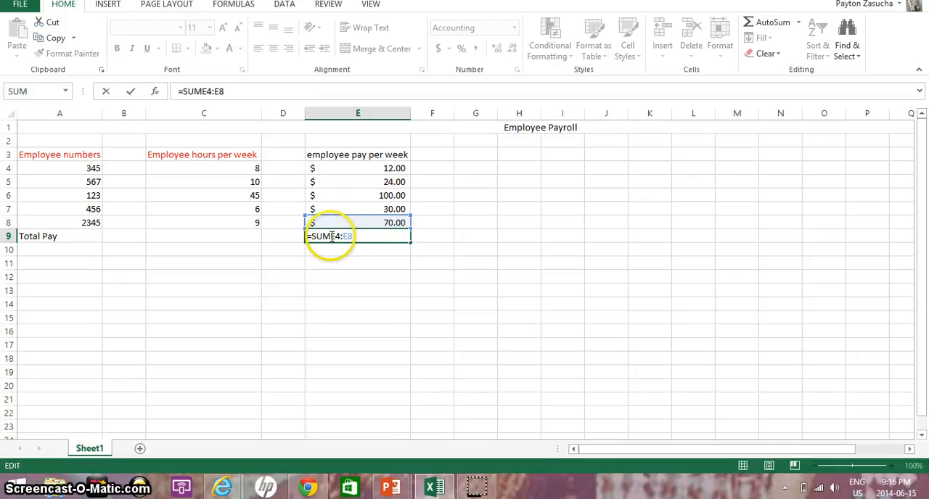
left_click(331, 237)
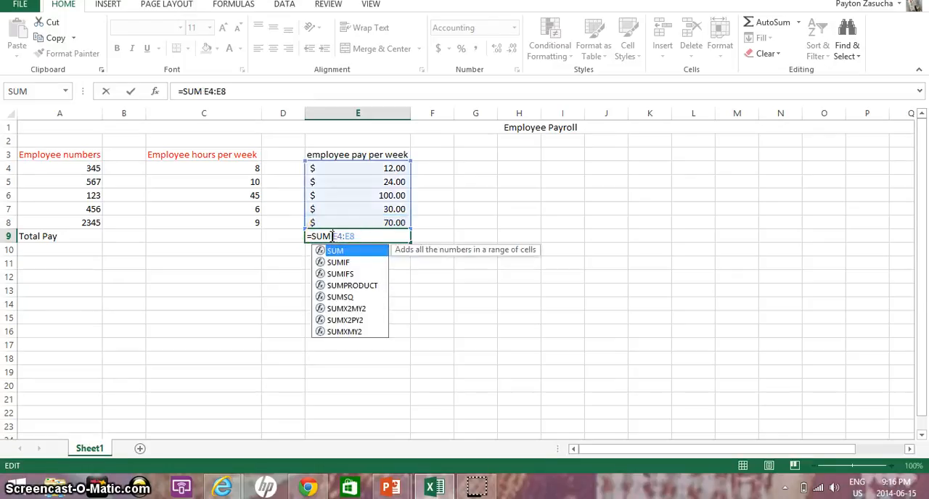
key("Return")
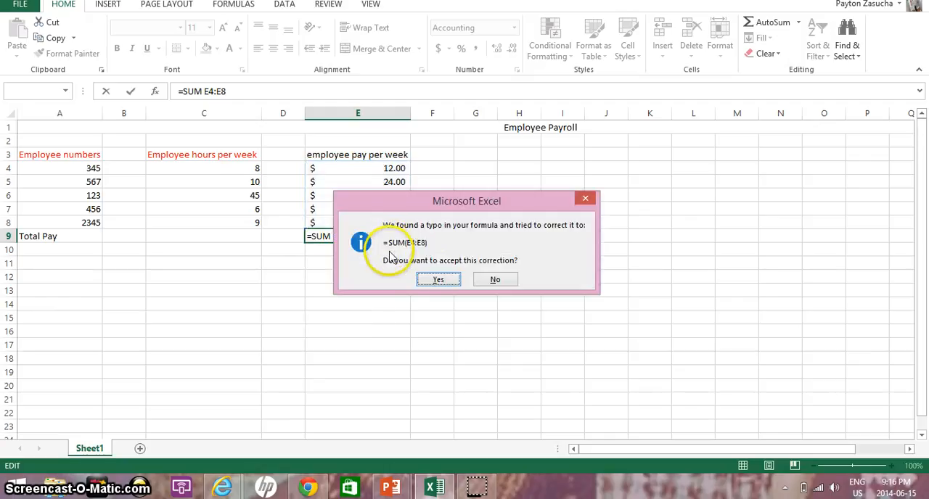
left_click(433, 280)
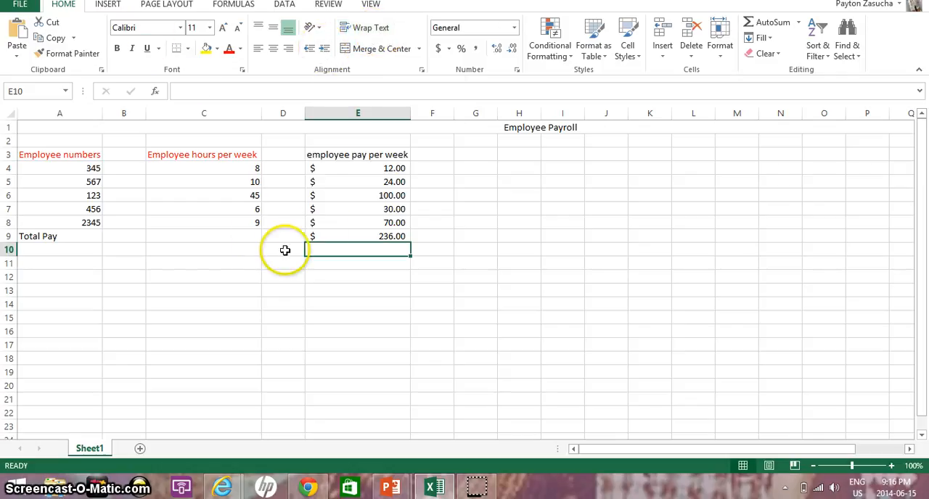
Step: Enter the label "Total hours per week" in cell A10 and widen column A to fit it
left_click(138, 165)
left_click(129, 245)
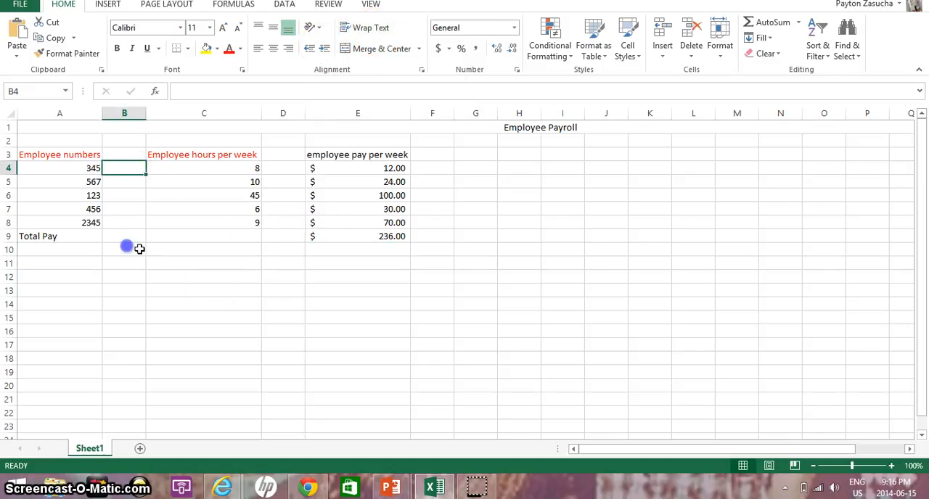
left_click(92, 245)
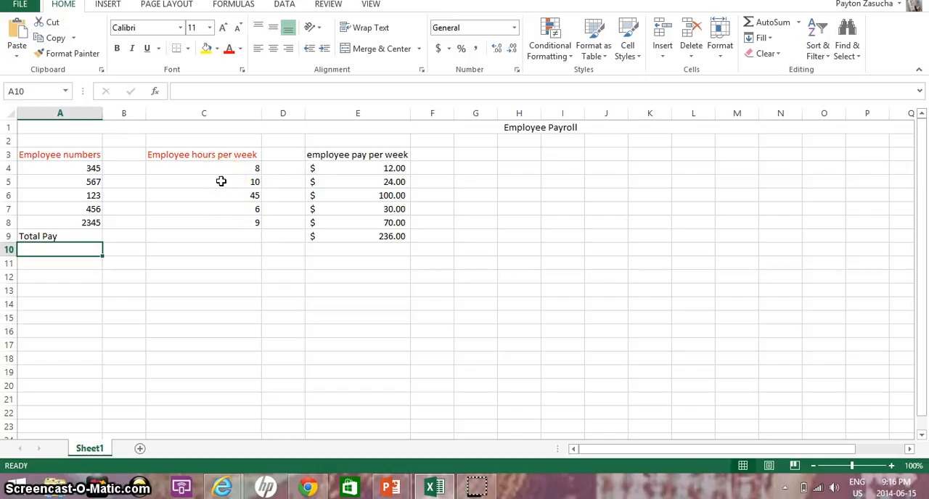
type("T")
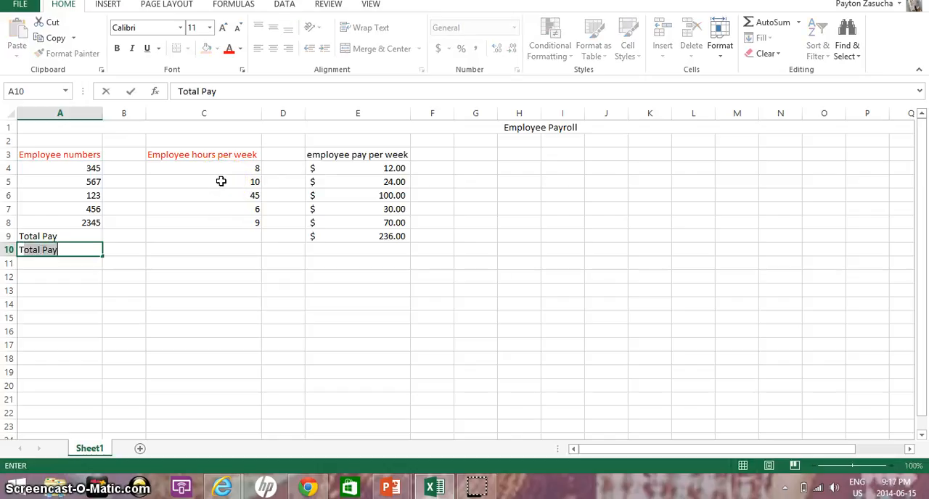
key("BackSpace")
type("ours")
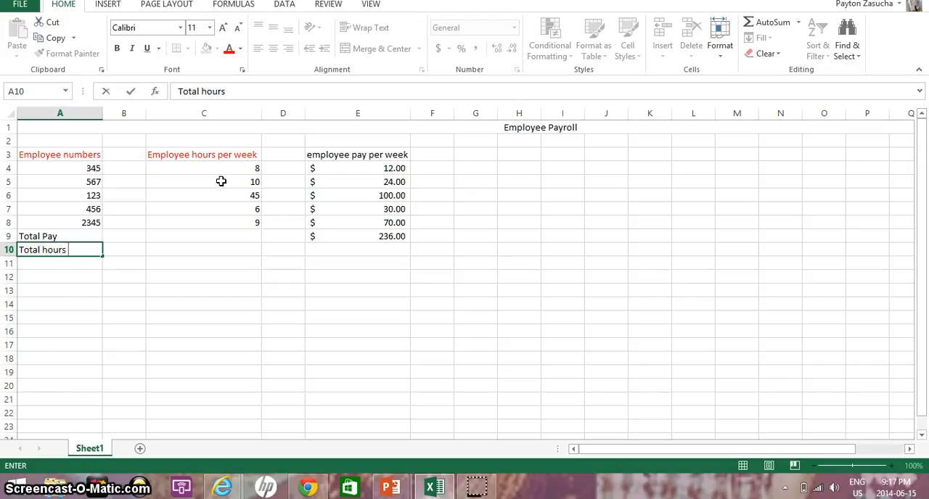
type("tal hours per week")
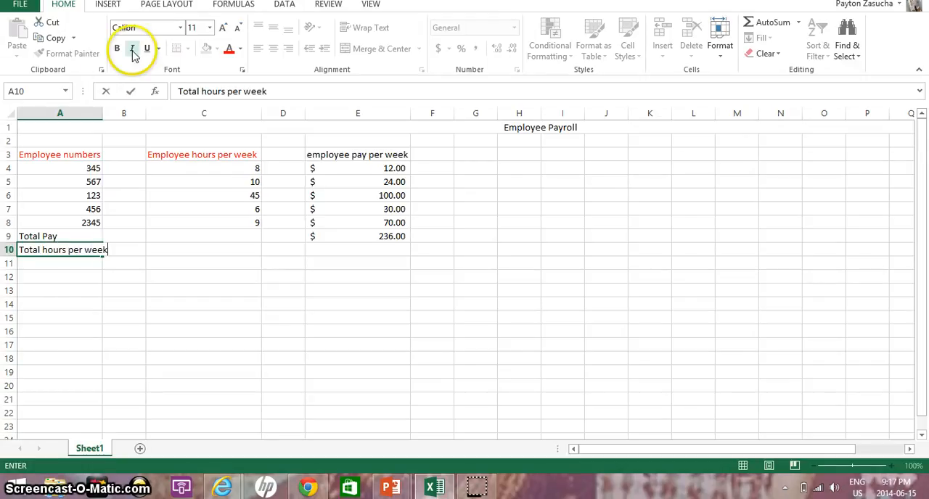
key("Return")
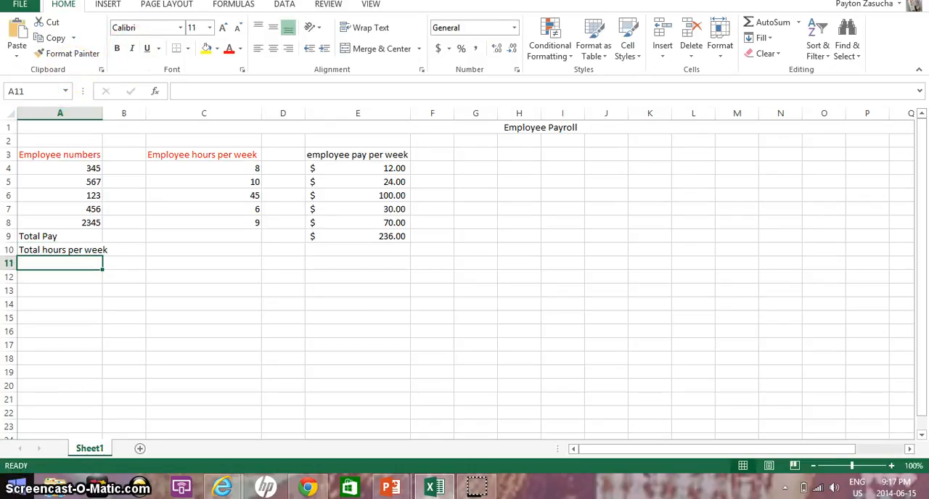
left_click_drag(103, 114, 108, 114)
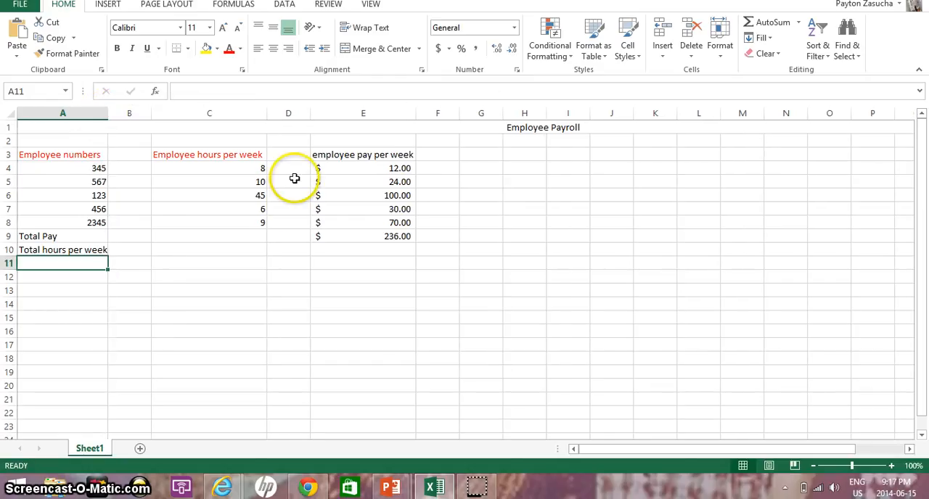
Step: Total the weekly hours in cell C10 by entering =SUM C4:C8, and accept the suggested formula correction
left_click(262, 246)
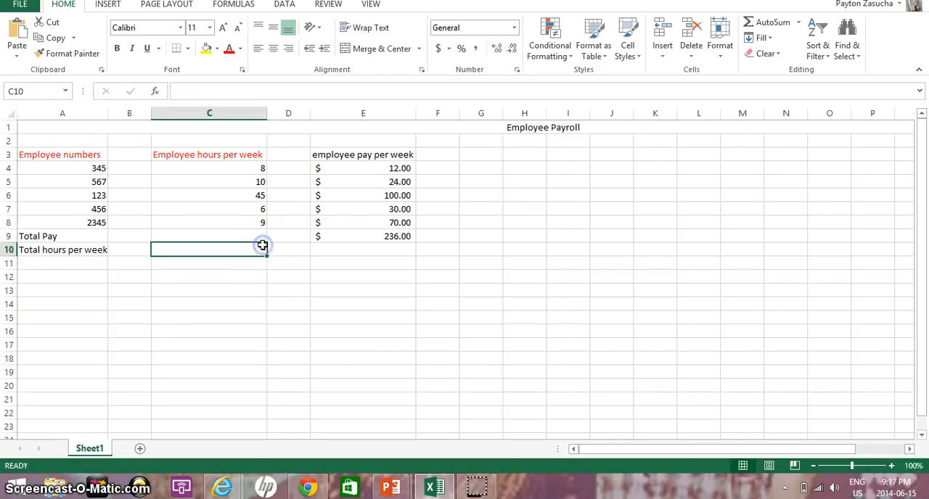
type("=")
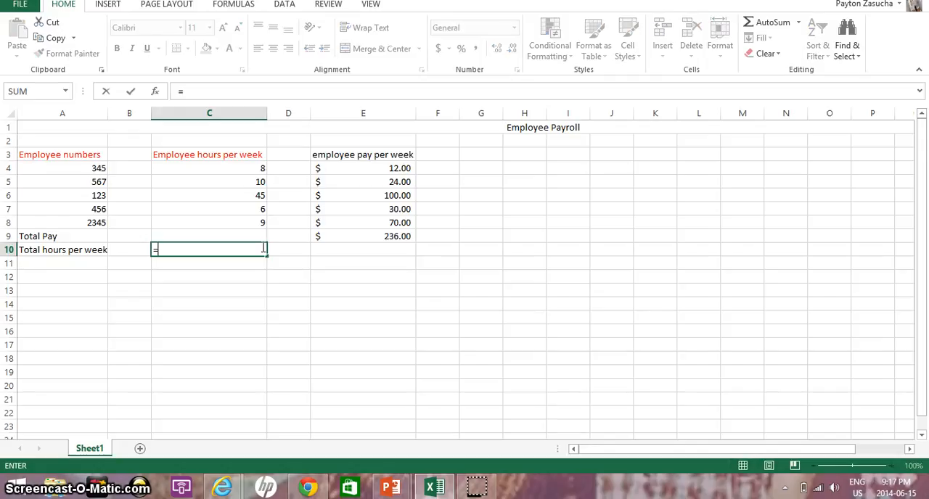
type("SUM")
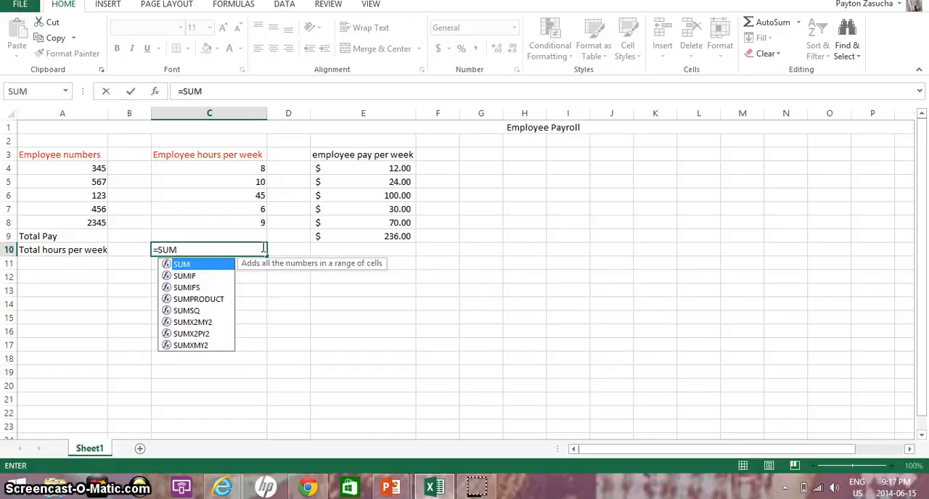
type(" C")
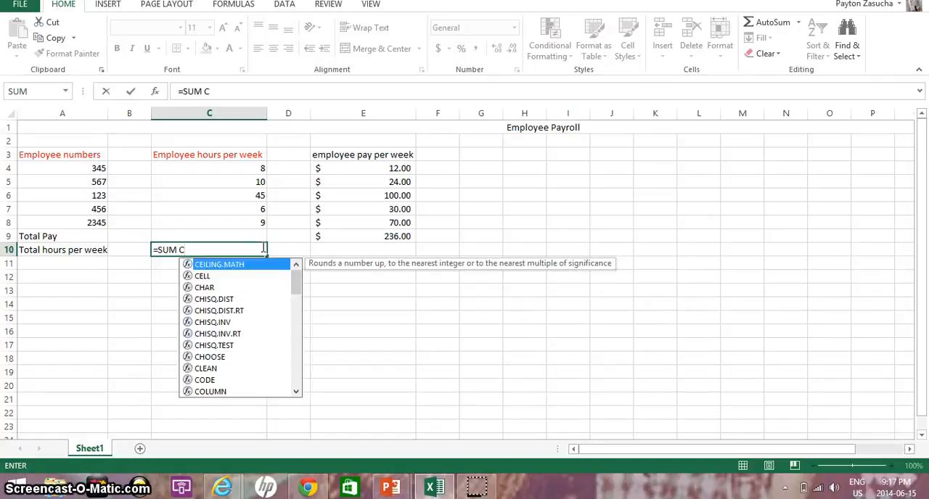
type("4:C")
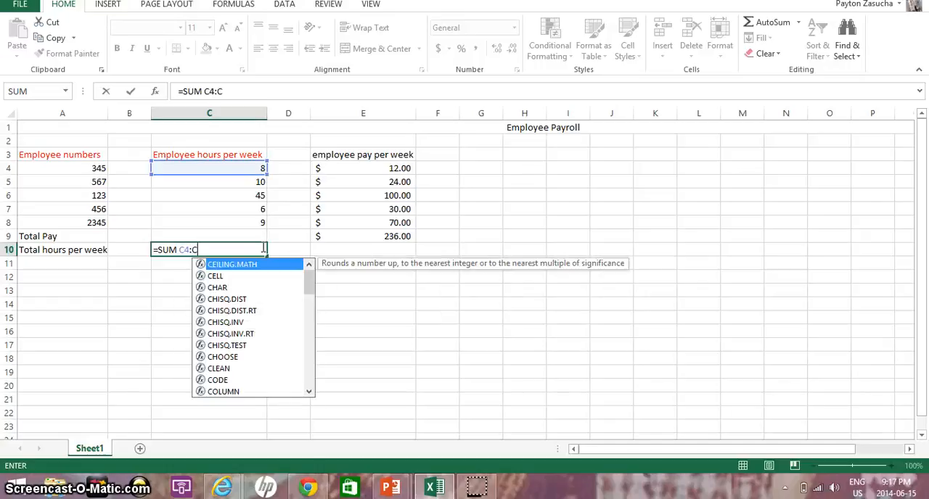
type("8")
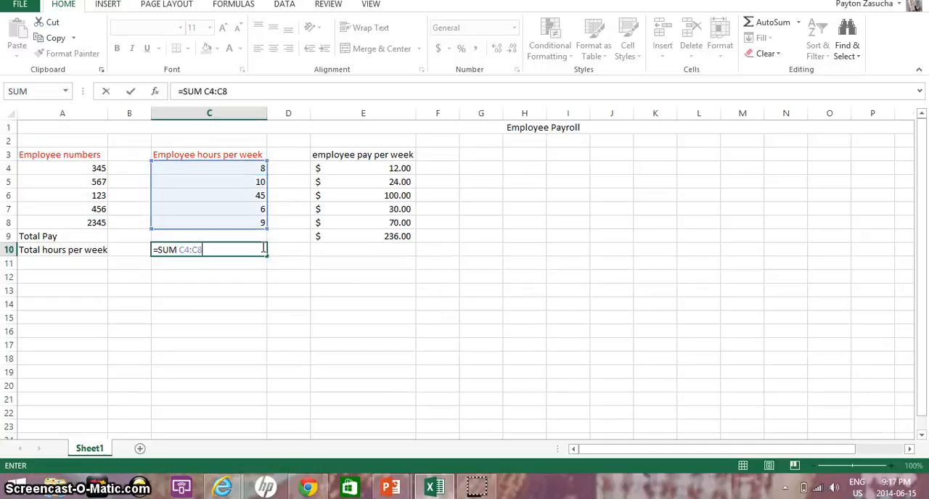
key("Return")
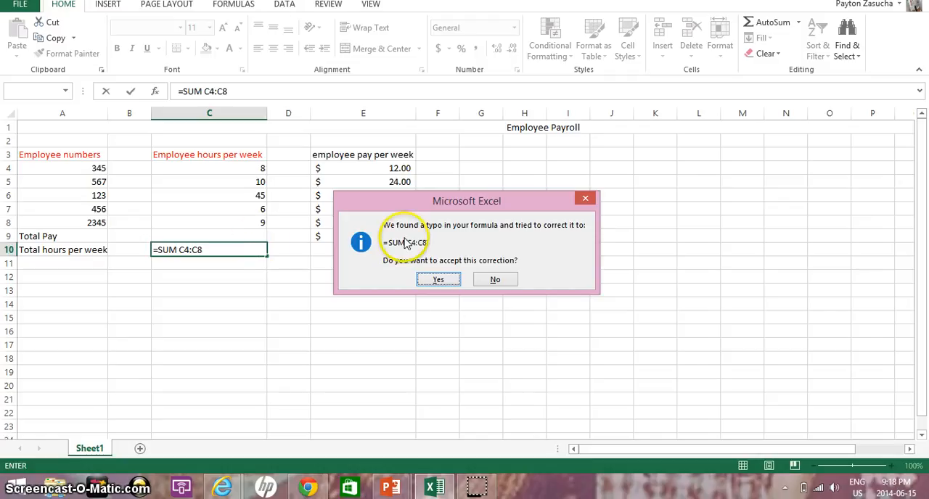
left_click(437, 279)
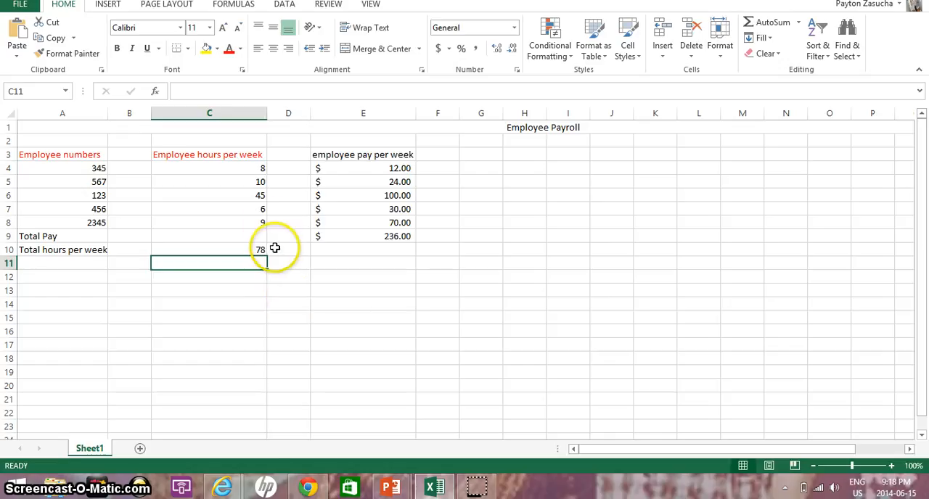
left_click(258, 292)
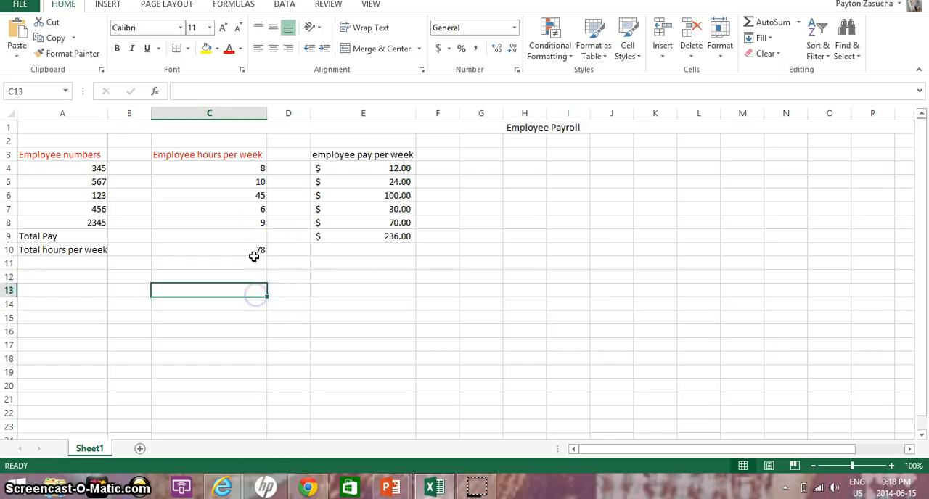